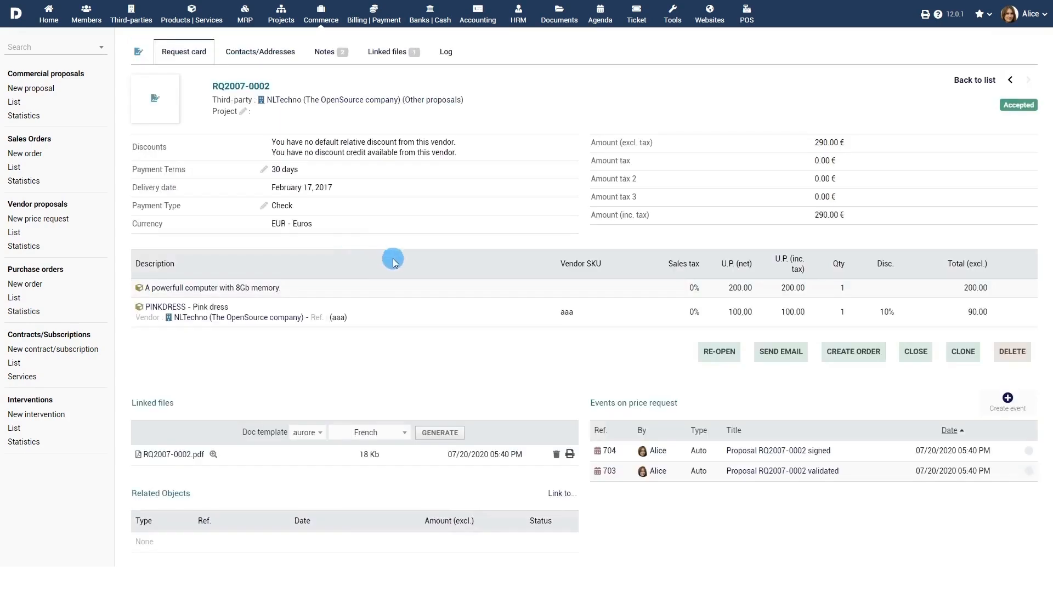
Step: Create a purchase order from the accepted price request RQ2007-0002
{"action": "left_click", "coordinate": [853, 352]}
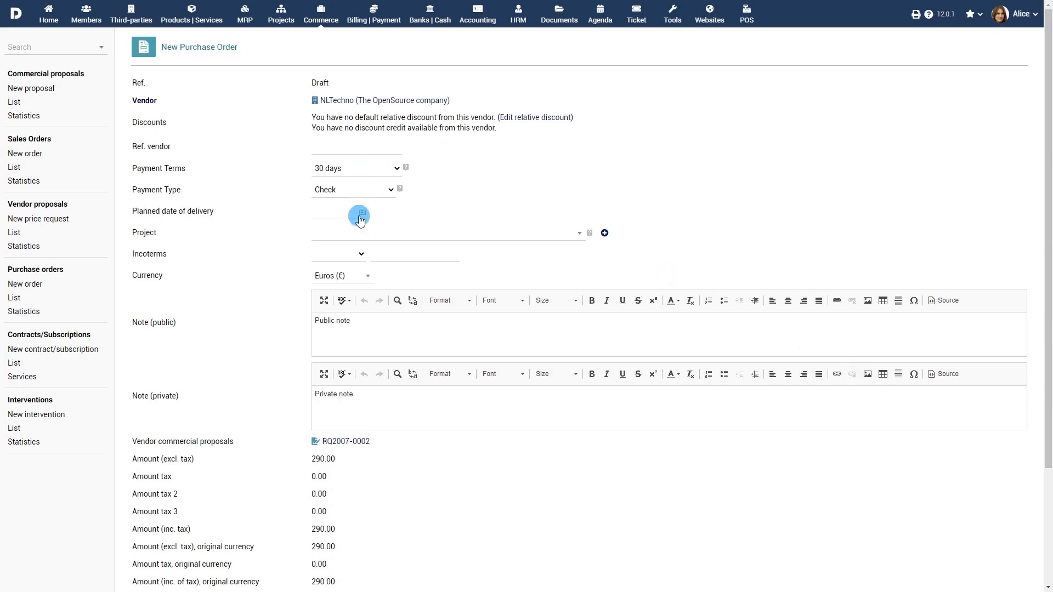
Step: Assign project PROJ1 to the NLTechno order and create it as a draft
{"action": "scroll", "coordinate": [382, 502], "scroll_direction": "down", "scroll_amount": 3}
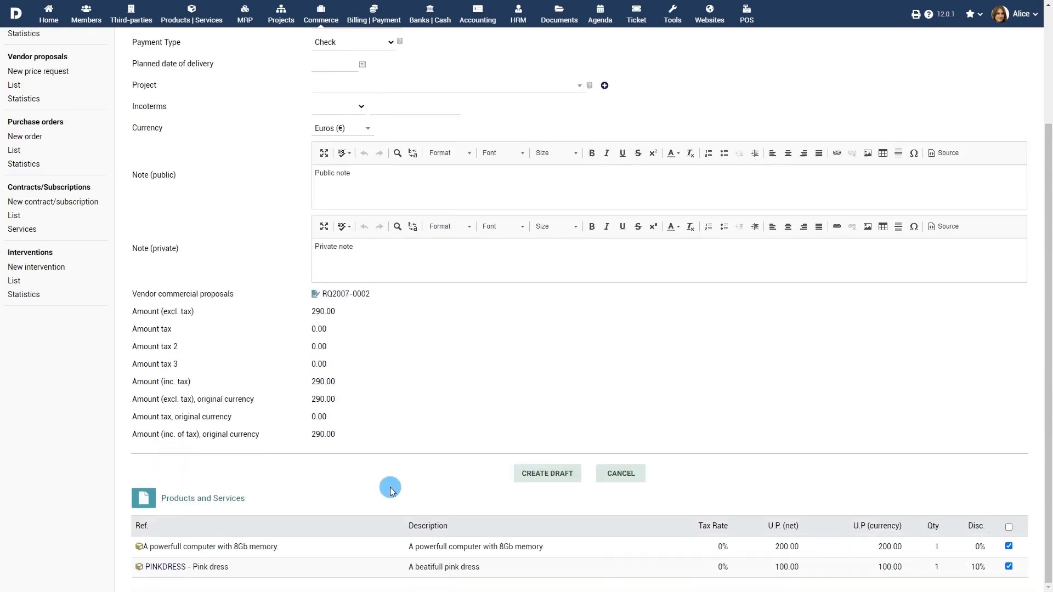
{"action": "scroll", "coordinate": [431, 394], "scroll_direction": "up", "scroll_amount": 3}
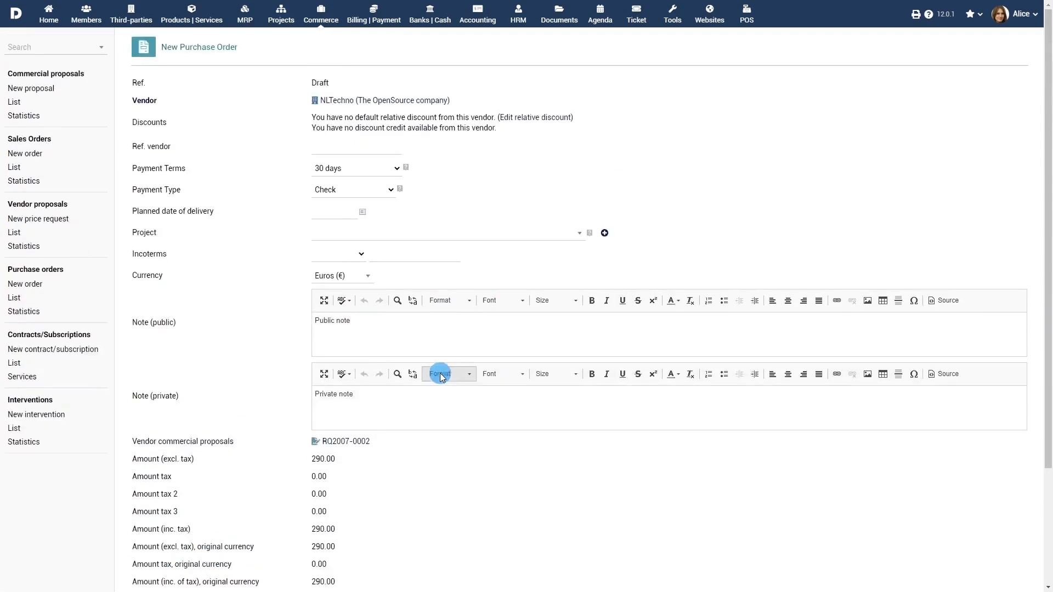
{"action": "left_click", "coordinate": [466, 235]}
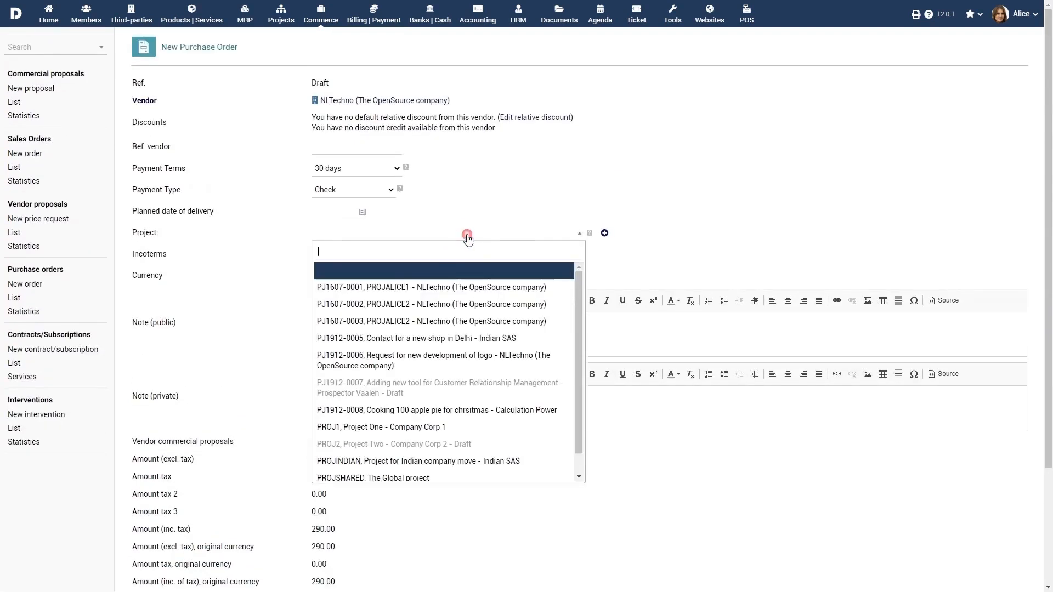
{"action": "left_click", "coordinate": [465, 427]}
{"action": "scroll", "coordinate": [535, 445], "scroll_direction": "down", "scroll_amount": 3}
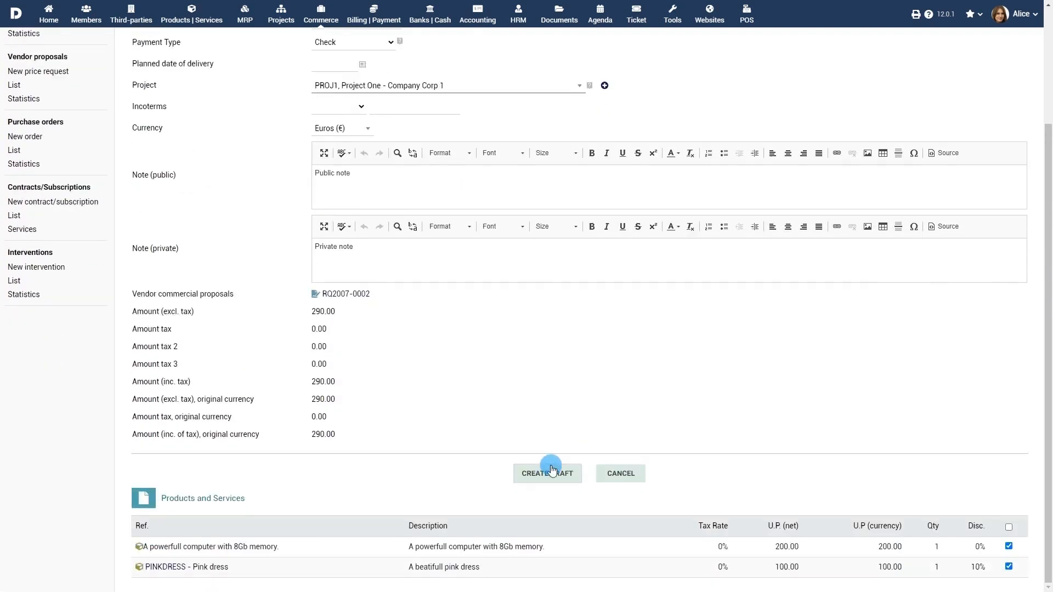
{"action": "left_click", "coordinate": [550, 471]}
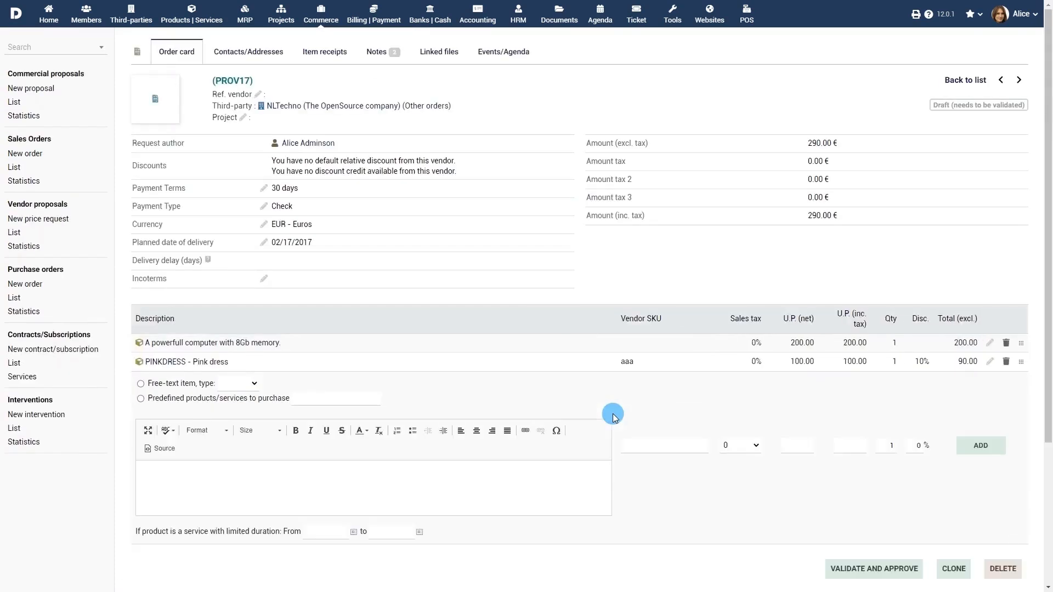
Step: Link existing sales order PROV93 under Related Objects of purchase order PROV17
{"action": "scroll", "coordinate": [612, 417], "scroll_direction": "down", "scroll_amount": 5}
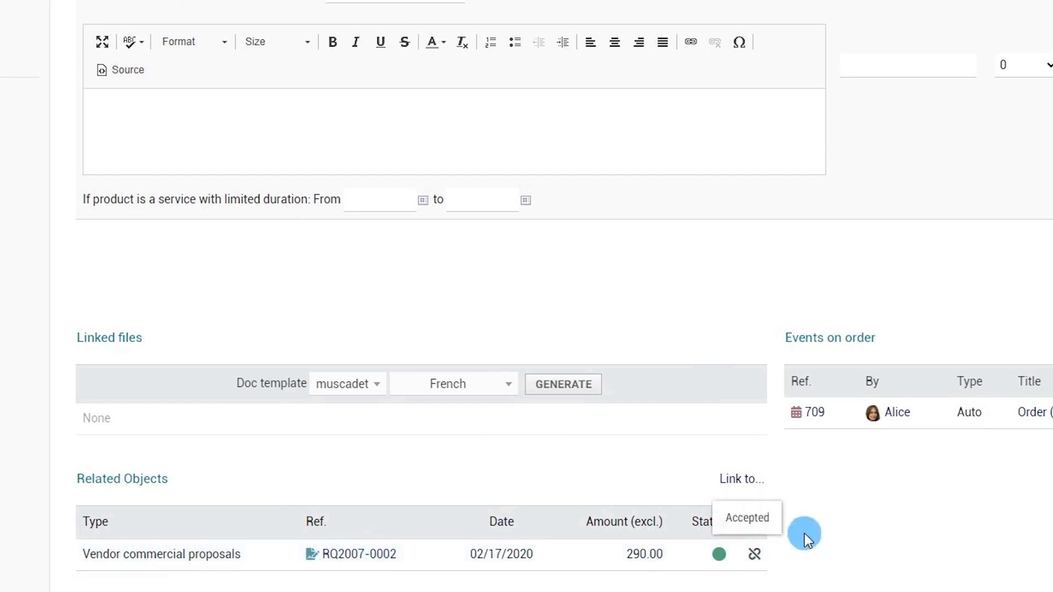
{"action": "left_click", "coordinate": [742, 480]}
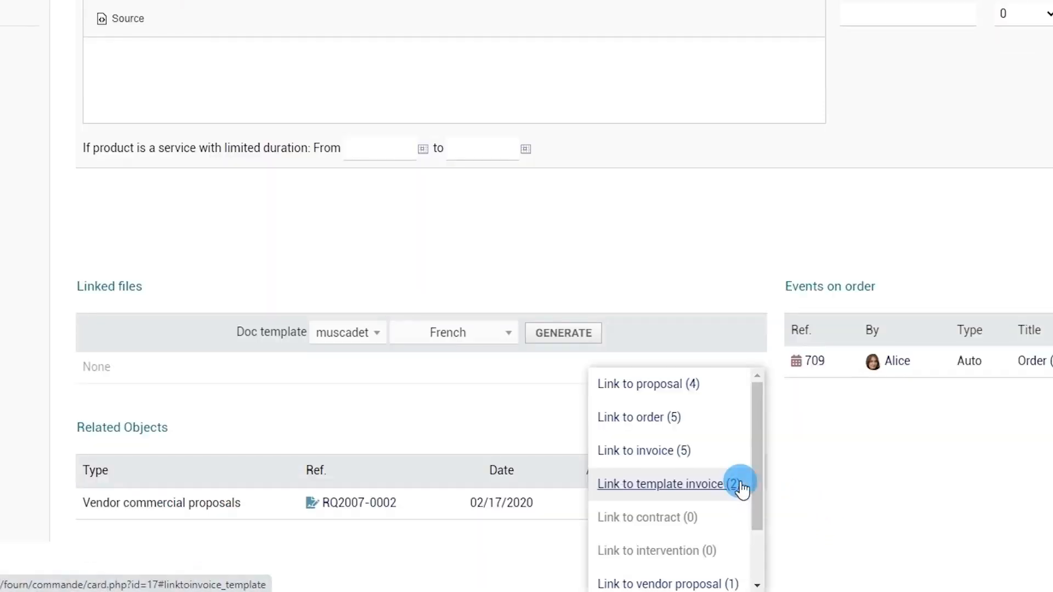
{"action": "left_click", "coordinate": [674, 418]}
{"action": "scroll", "coordinate": [675, 427], "scroll_direction": "down", "scroll_amount": 3}
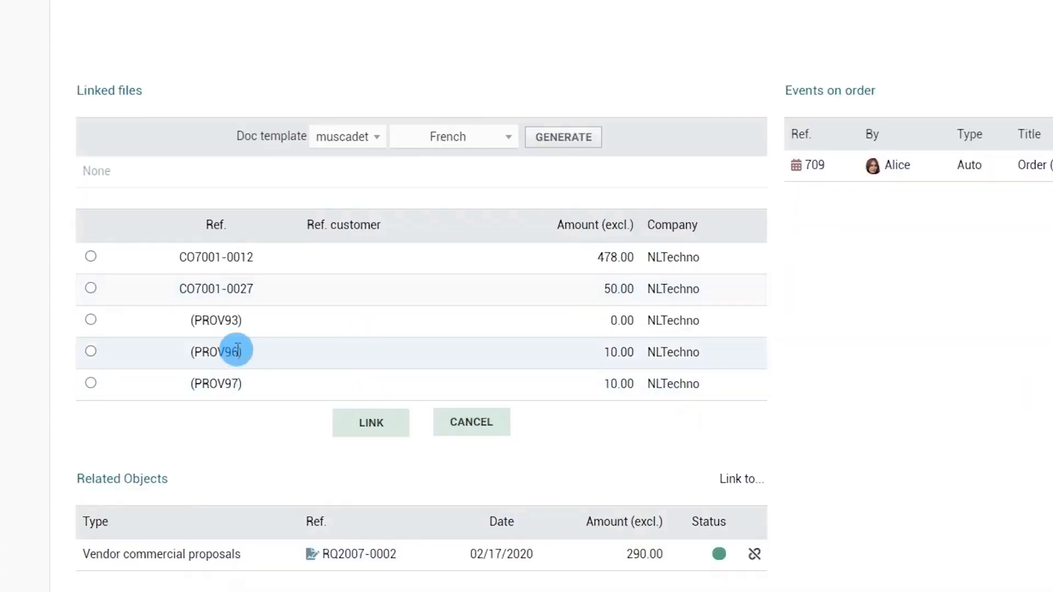
{"action": "left_click", "coordinate": [91, 320]}
{"action": "left_click", "coordinate": [376, 430]}
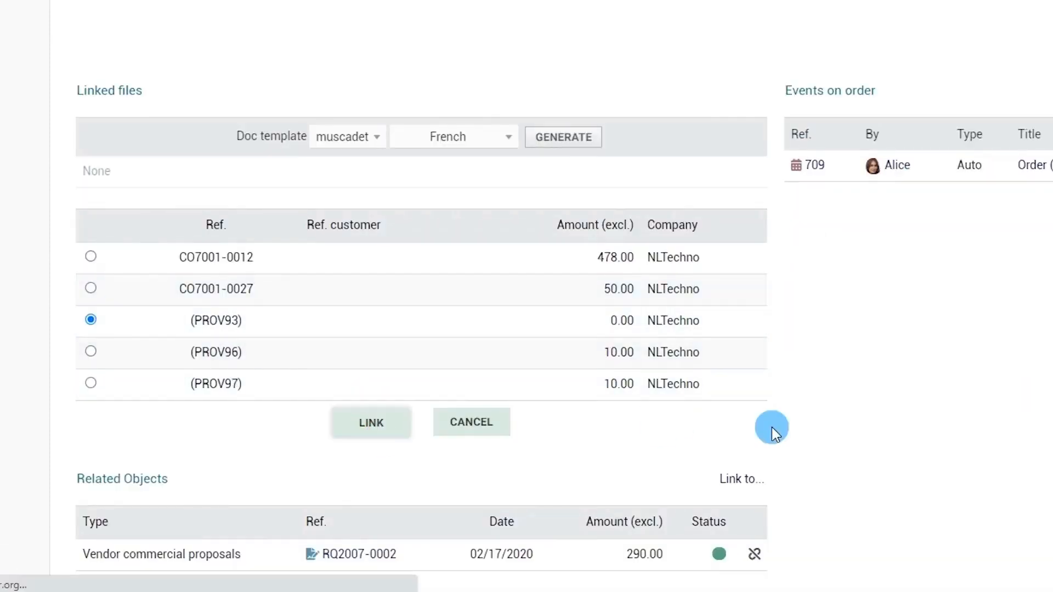
{"action": "scroll", "coordinate": [779, 430], "scroll_direction": "down", "scroll_amount": 6}
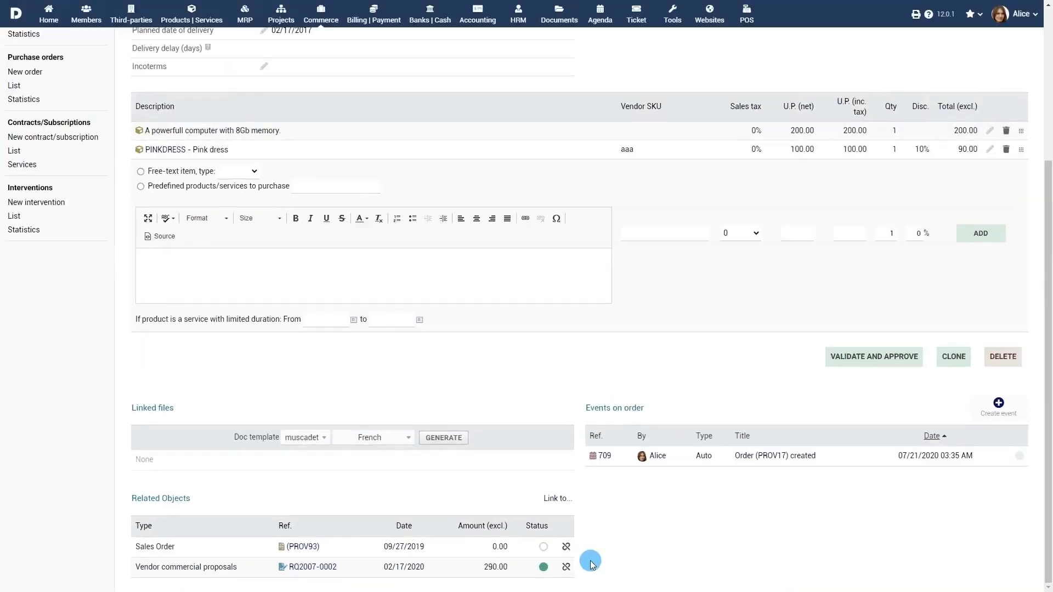
Step: Start a new order for Web Dev Agency Inc. with 30-day terms, Cash payment, delivery 07/23/2020
{"action": "left_click", "coordinate": [22, 77]}
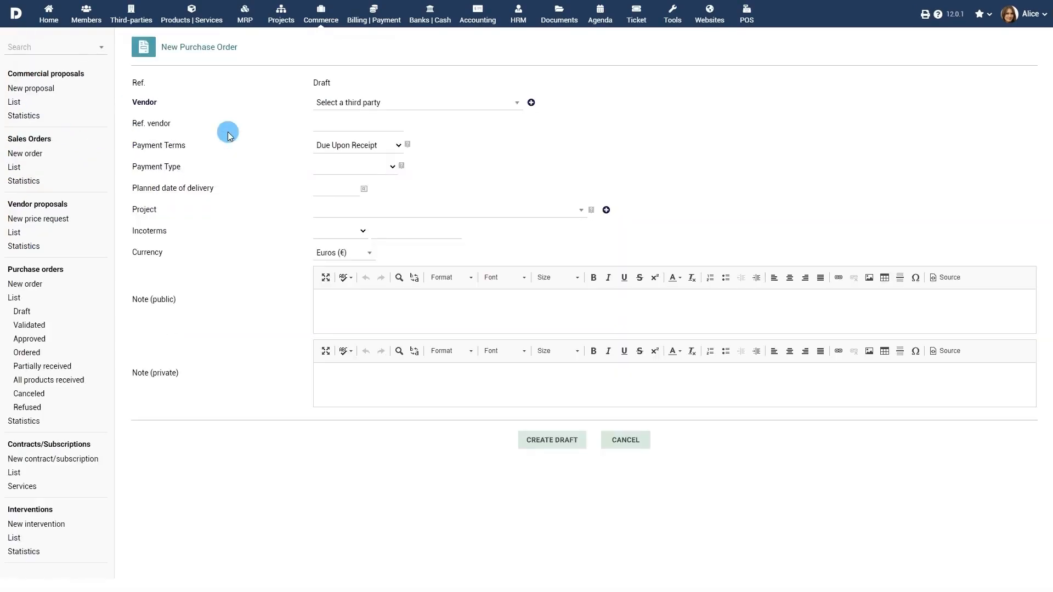
{"action": "left_click", "coordinate": [440, 108]}
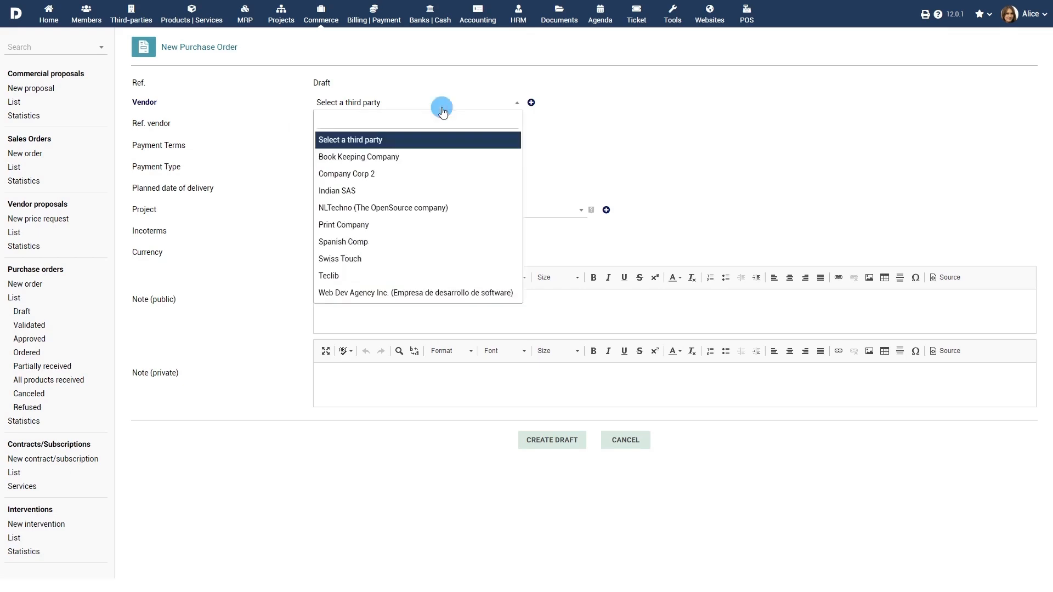
{"action": "left_click", "coordinate": [457, 292]}
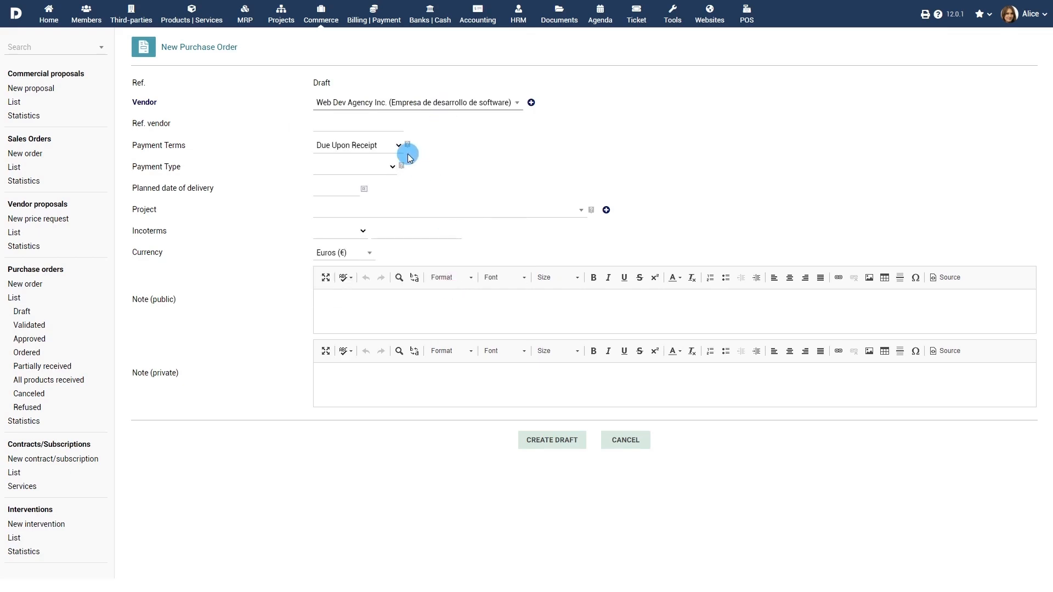
{"action": "left_click", "coordinate": [389, 146]}
{"action": "left_click", "coordinate": [383, 170]}
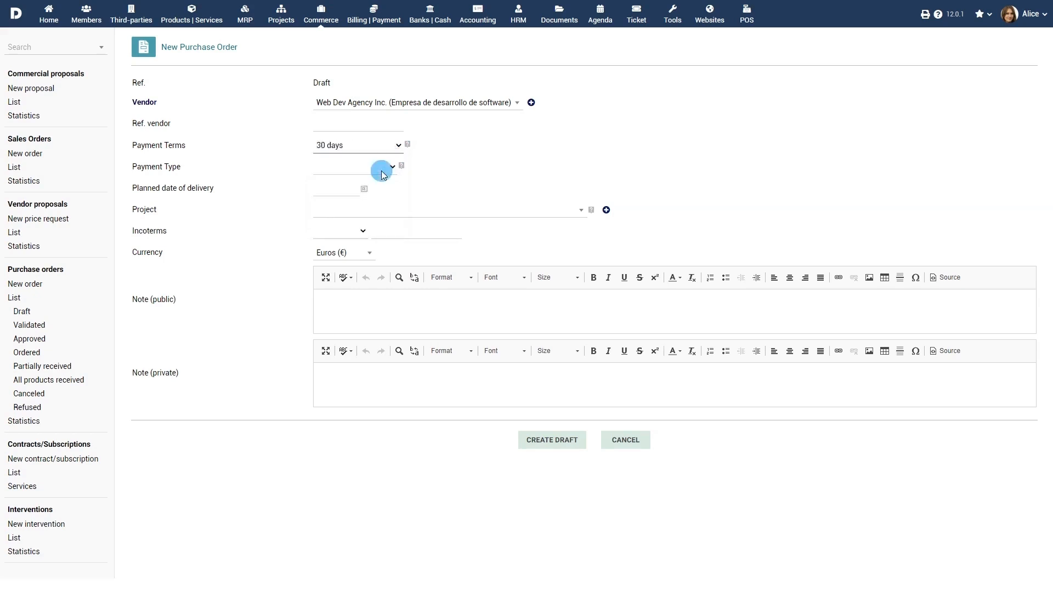
{"action": "left_click", "coordinate": [382, 172]}
{"action": "left_click", "coordinate": [369, 201]}
{"action": "left_click", "coordinate": [365, 190]}
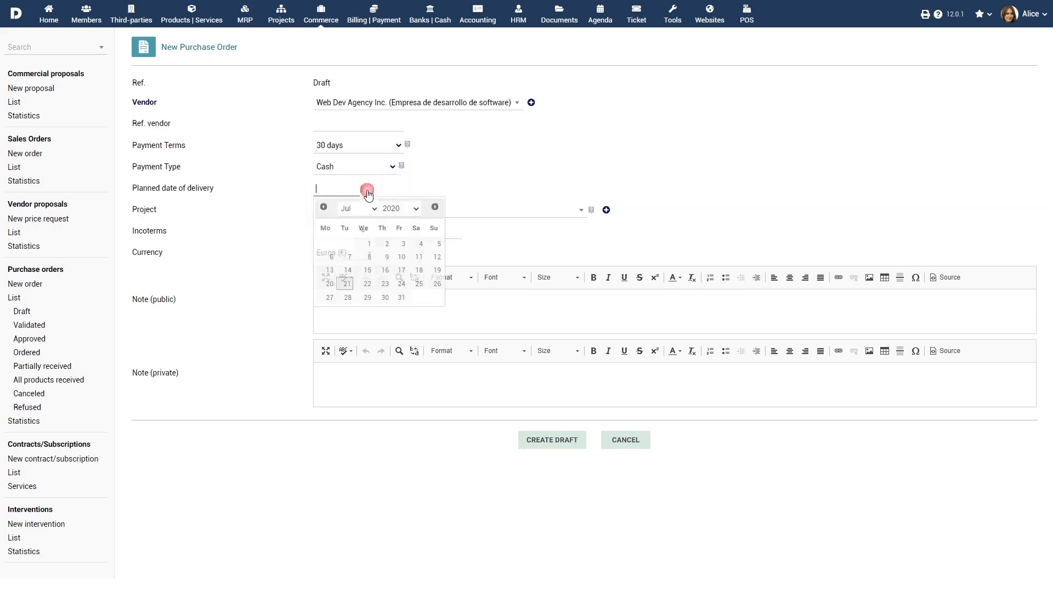
{"action": "left_click", "coordinate": [385, 283]}
Step: Assign project PROJSHARED, keep Euros, add a public note, and create the draft
{"action": "left_click", "coordinate": [444, 212]}
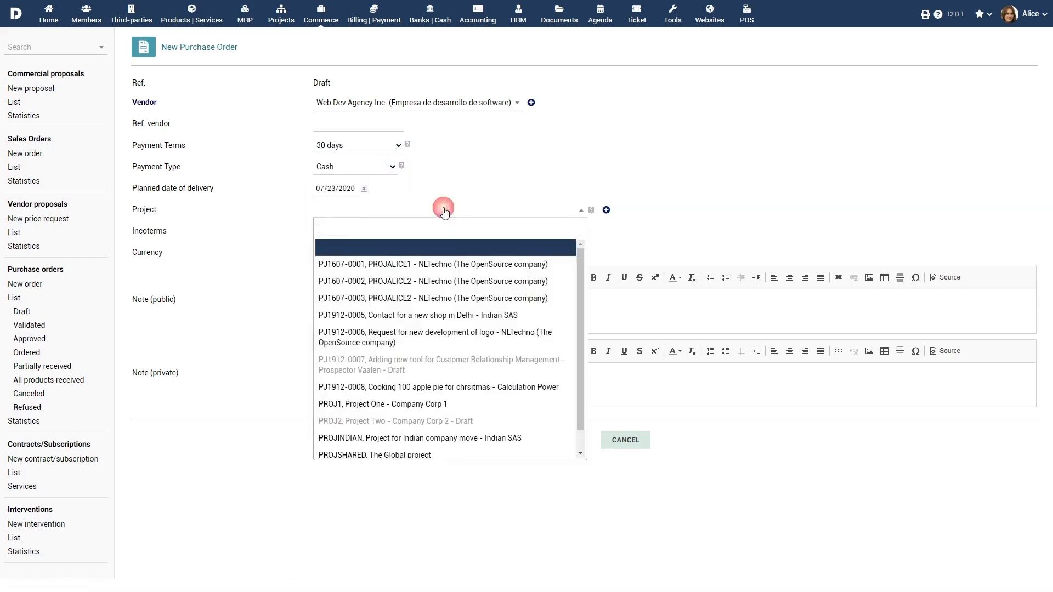
{"action": "scroll", "coordinate": [445, 372], "scroll_direction": "down", "scroll_amount": 1}
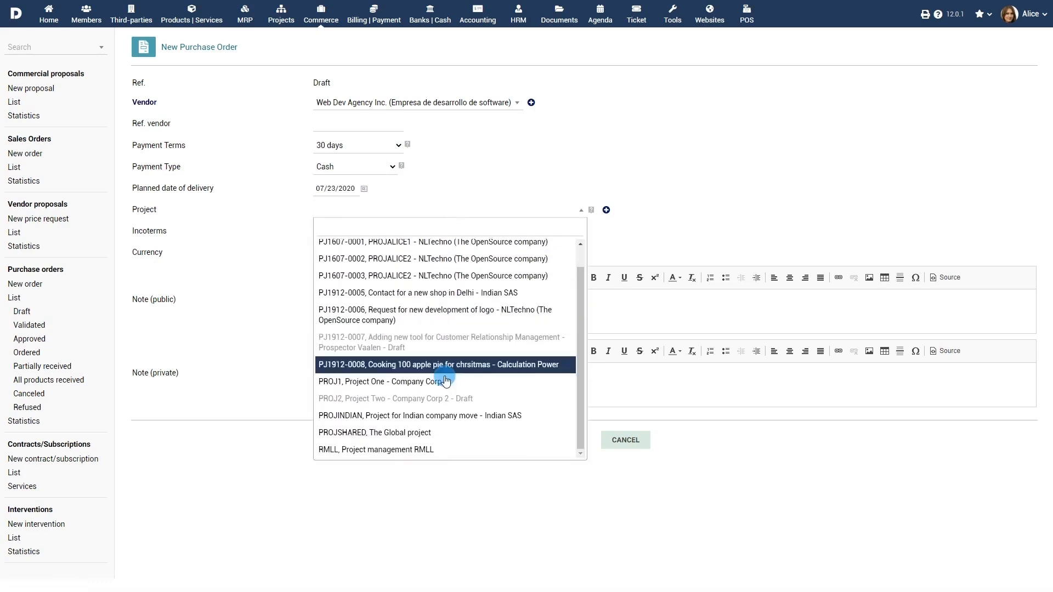
{"action": "left_click", "coordinate": [437, 433]}
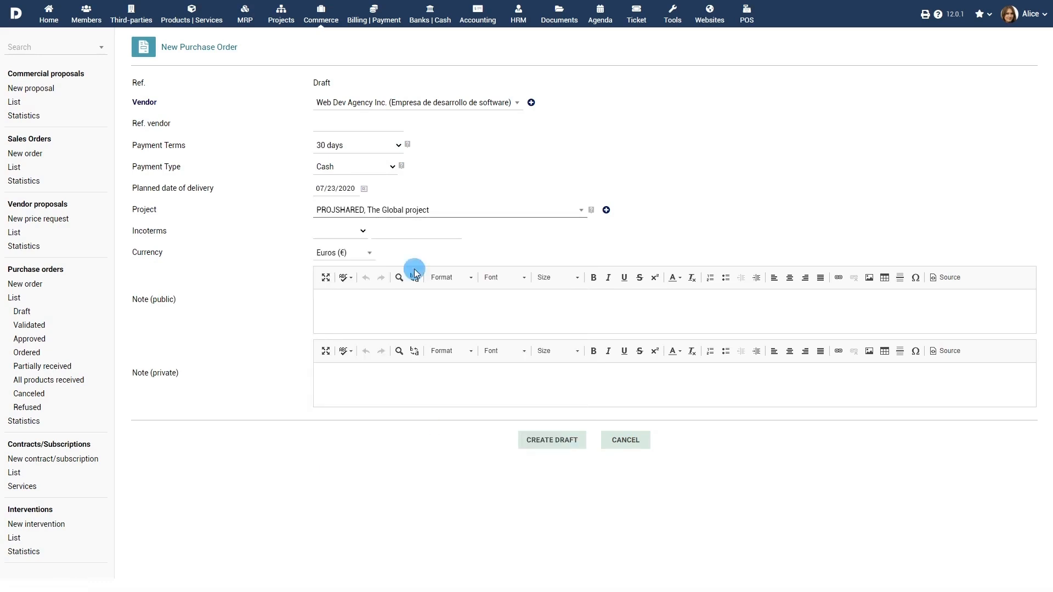
{"action": "left_click", "coordinate": [360, 252]}
{"action": "left_click", "coordinate": [352, 288]}
{"action": "left_click", "coordinate": [477, 315]}
{"action": "type", "text": "As"}
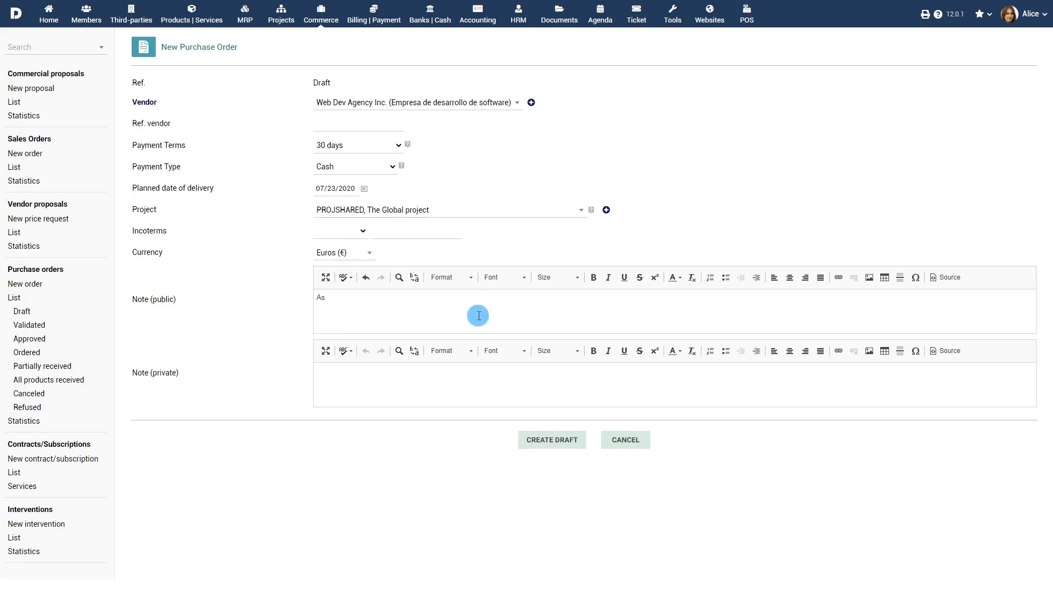
{"action": "type", "text": " per the email discussion with Mr. Robert"}
{"action": "left_click", "coordinate": [551, 441]}
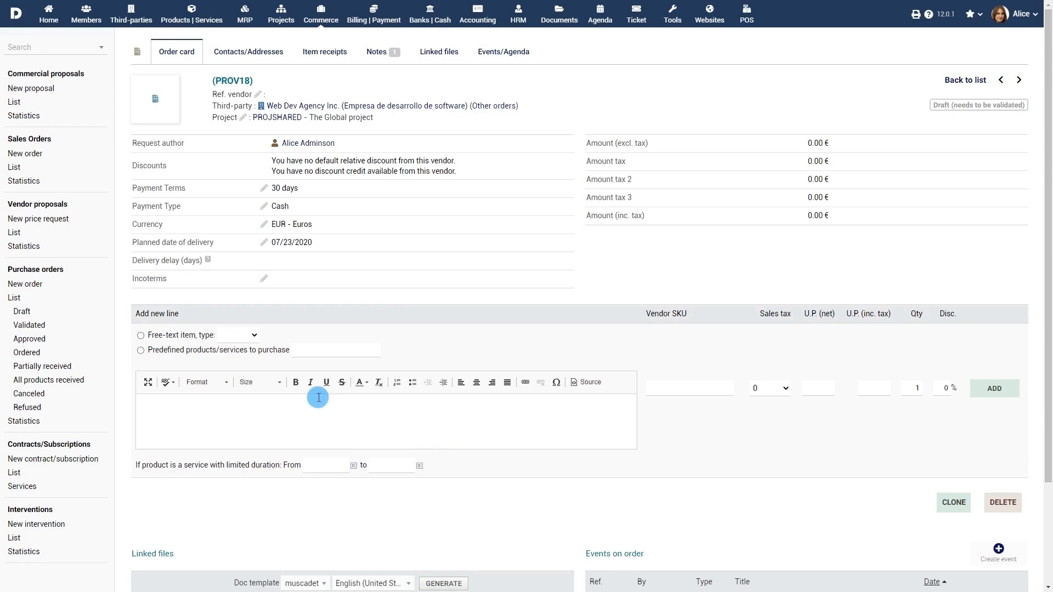
Step: Add a Swiss Army Knife product line at 4% tax, unit price 329, quantity 4
{"action": "left_click", "coordinate": [140, 335]}
{"action": "left_click", "coordinate": [246, 337]}
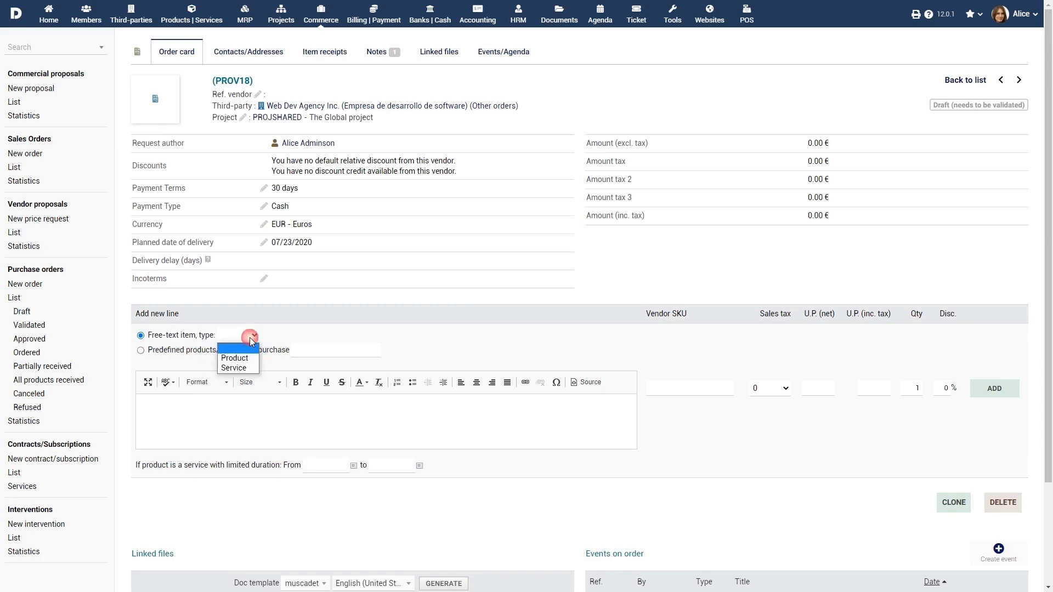
{"action": "left_click", "coordinate": [250, 359]}
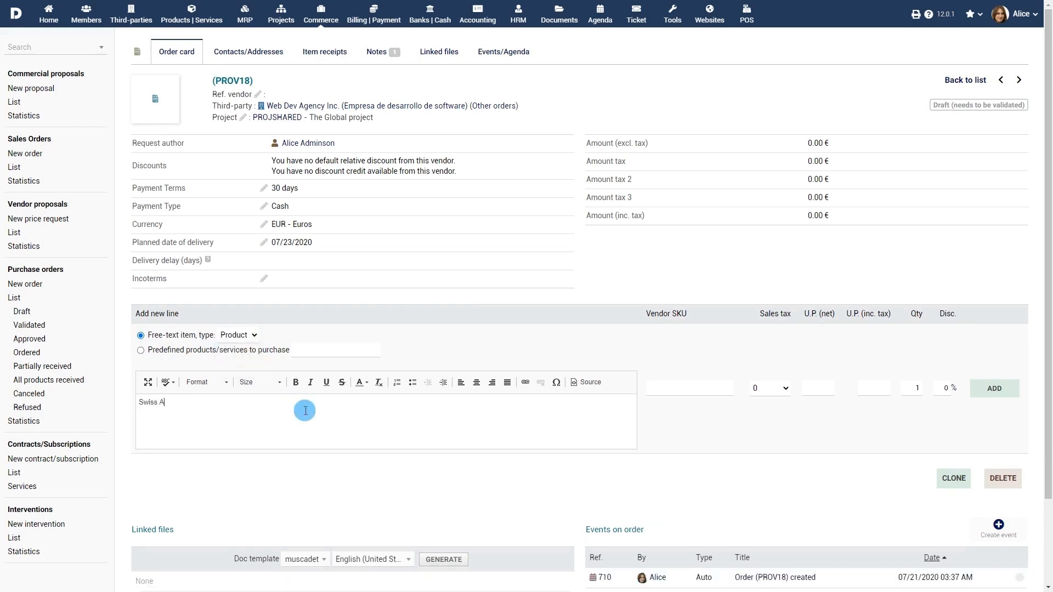
{"action": "type", "text": "fe"}
{"action": "left_click", "coordinate": [783, 388]}
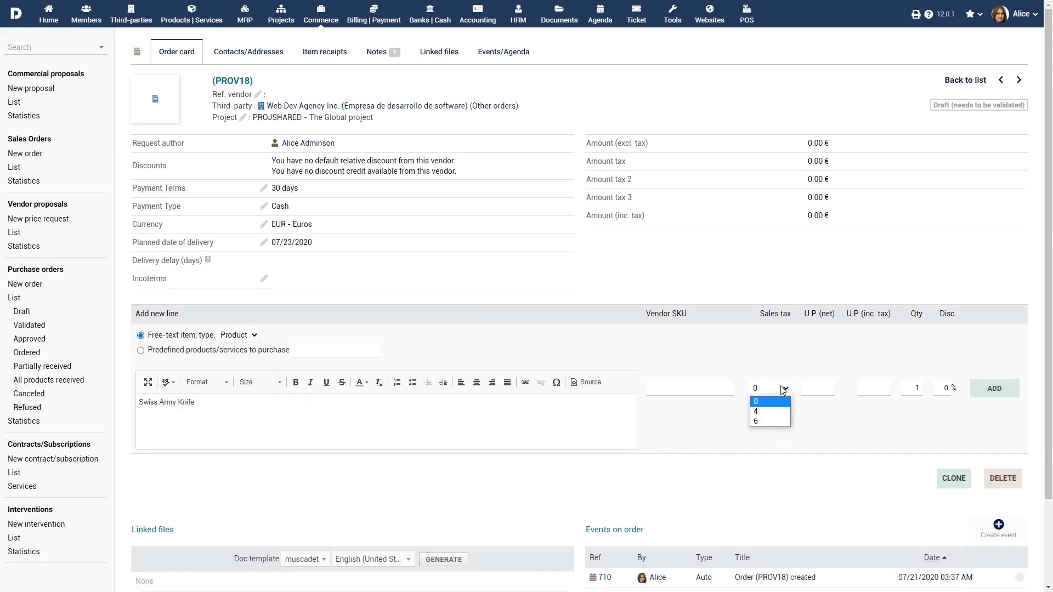
{"action": "left_click", "coordinate": [822, 387]}
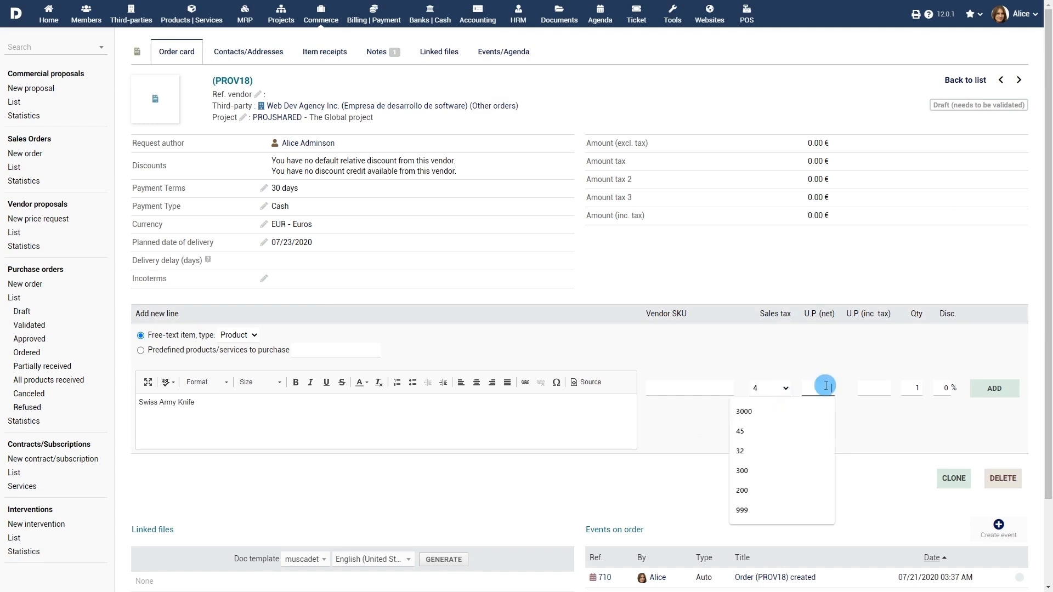
{"action": "type", "text": "329"}
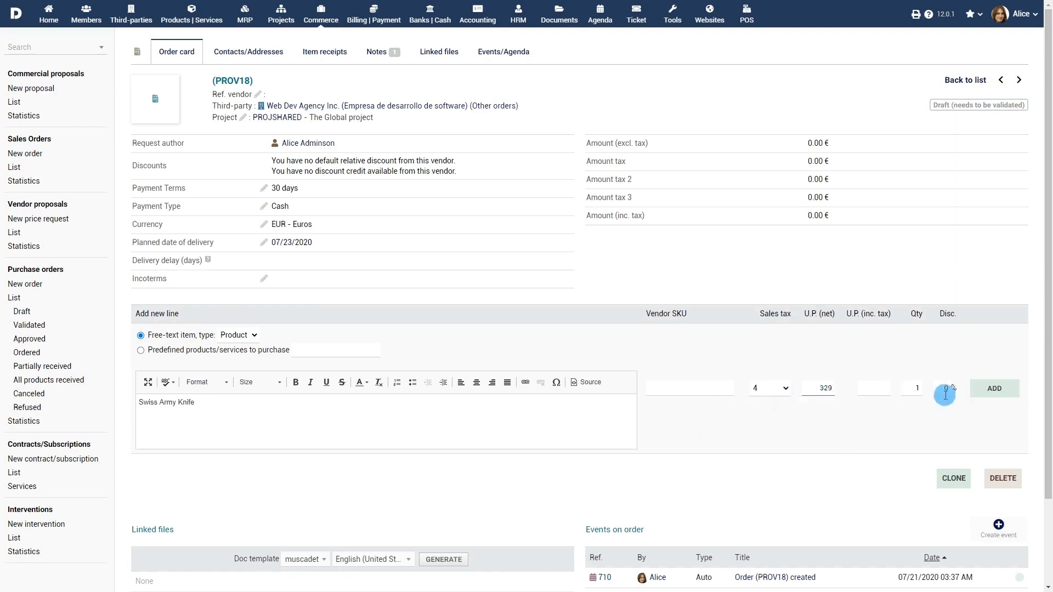
{"action": "double_click", "coordinate": [929, 389]}
{"action": "type", "text": "4"}
{"action": "left_click", "coordinate": [992, 388]}
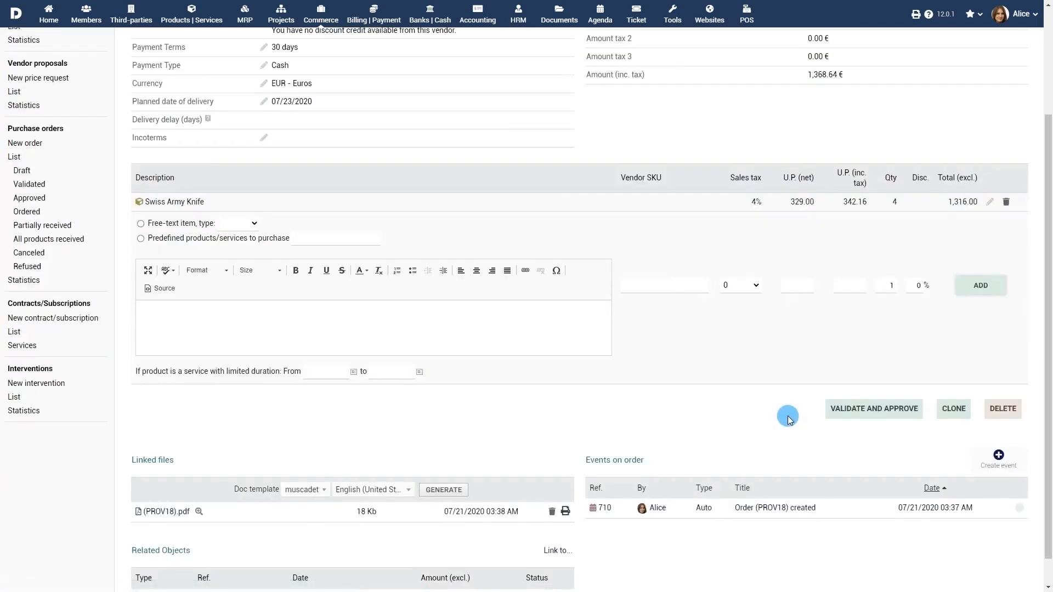
Step: Add a Knife Holder product line at 4% tax, unit price 15, quantity 4
{"action": "left_click", "coordinate": [141, 223]}
{"action": "left_click", "coordinate": [243, 227]}
{"action": "left_click", "coordinate": [238, 245]}
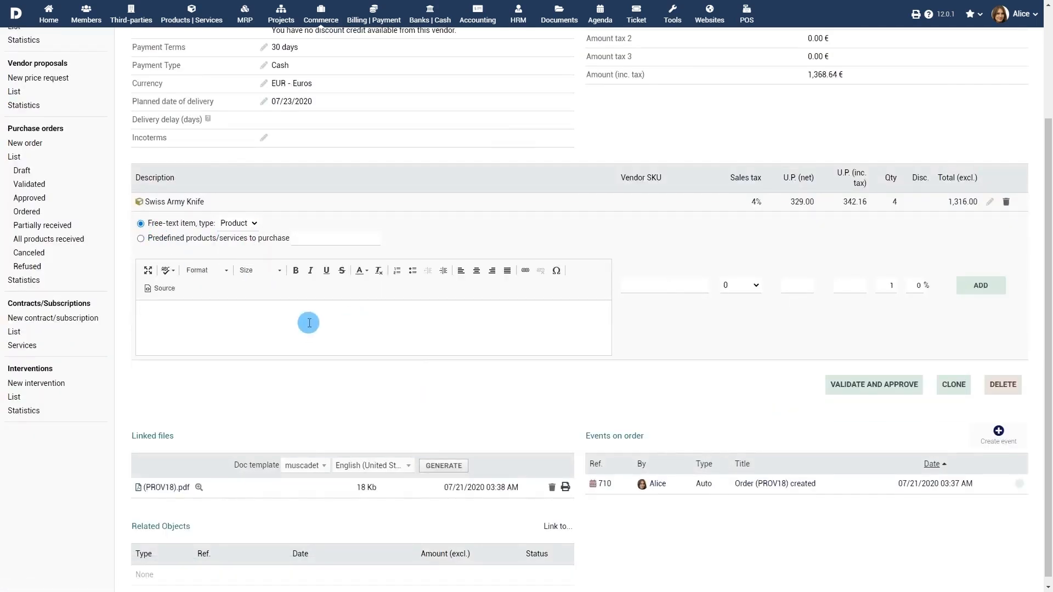
{"action": "type", "text": "Knife Holder"}
{"action": "left_click", "coordinate": [751, 285]}
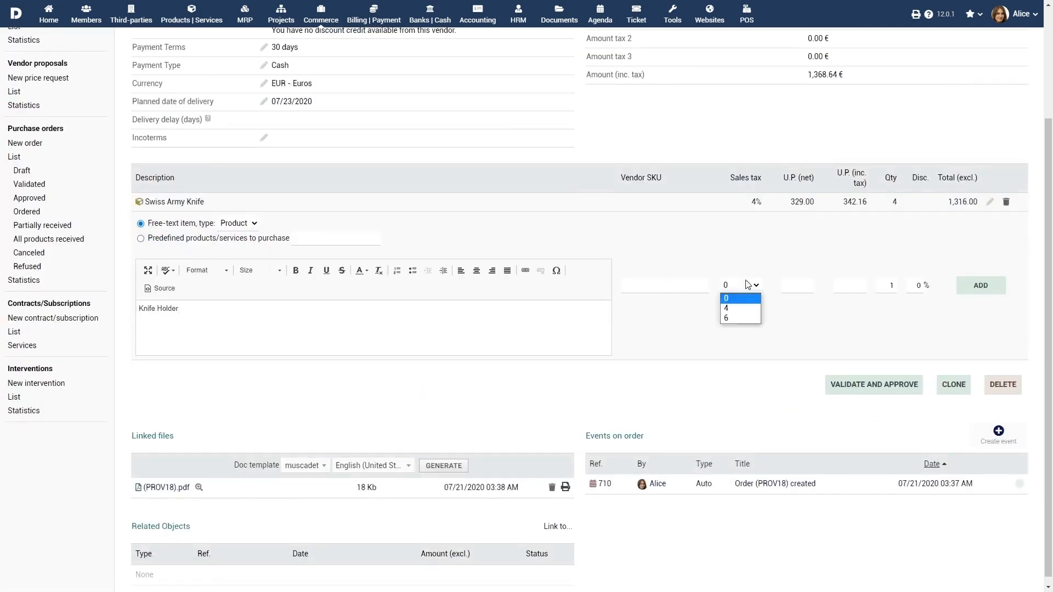
{"action": "left_click", "coordinate": [729, 305]}
{"action": "left_click", "coordinate": [811, 284]}
{"action": "type", "text": "15"}
{"action": "double_click", "coordinate": [891, 285]}
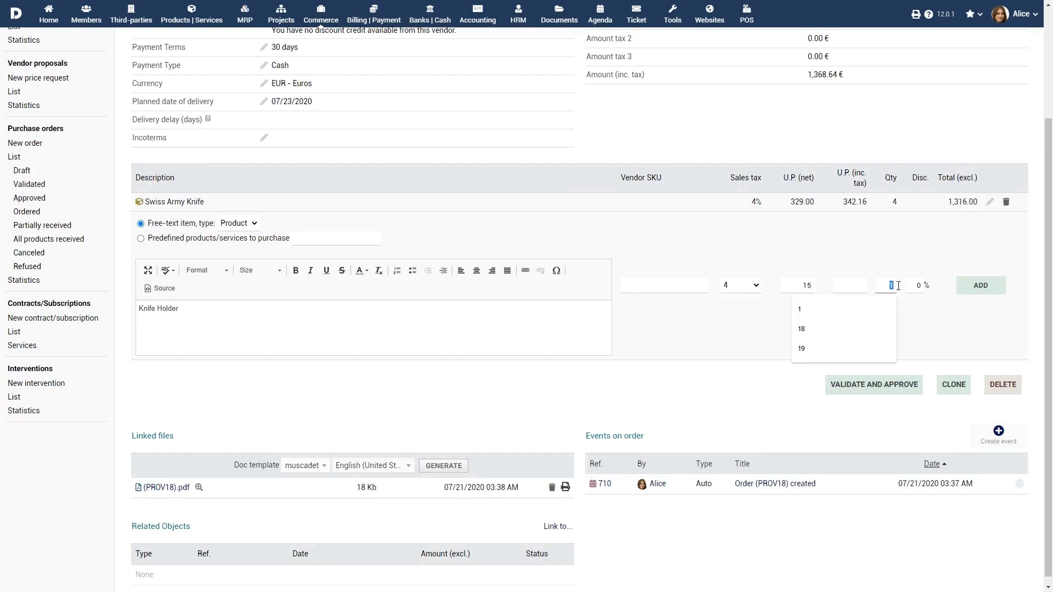
{"action": "type", "text": "4"}
{"action": "left_click", "coordinate": [975, 289]}
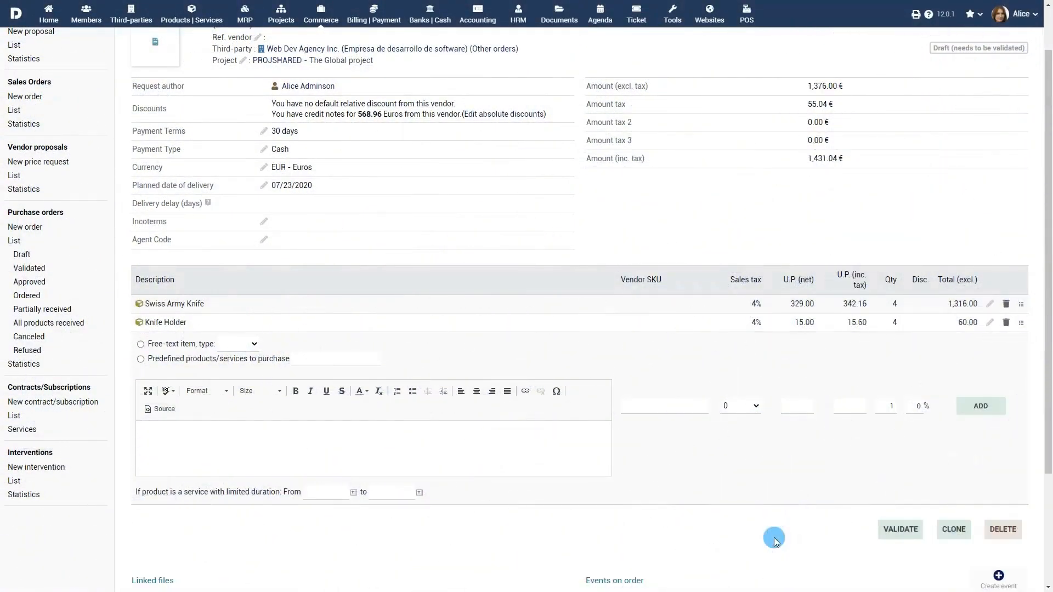
Step: Validate the draft as CF2007-0006 and approve it, confirming both actions
{"action": "left_click", "coordinate": [872, 533]}
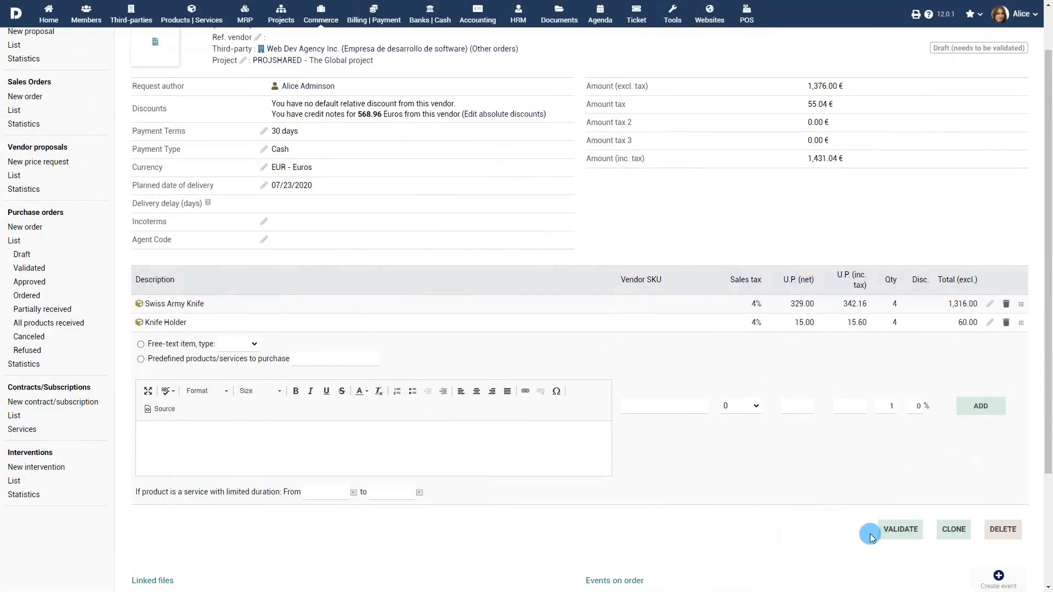
{"action": "left_click", "coordinate": [900, 531]}
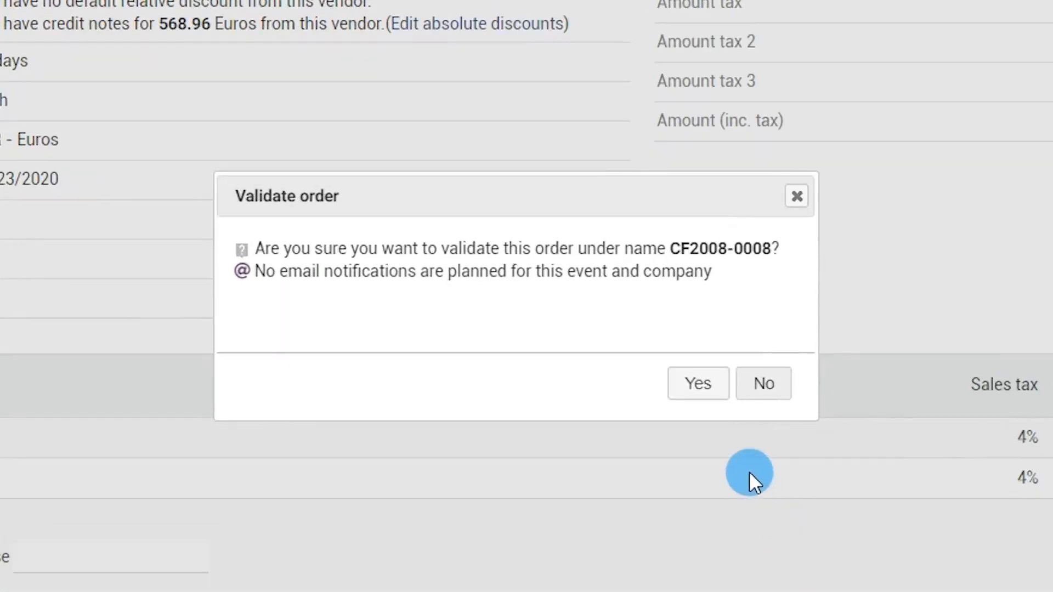
{"action": "left_click", "coordinate": [704, 388]}
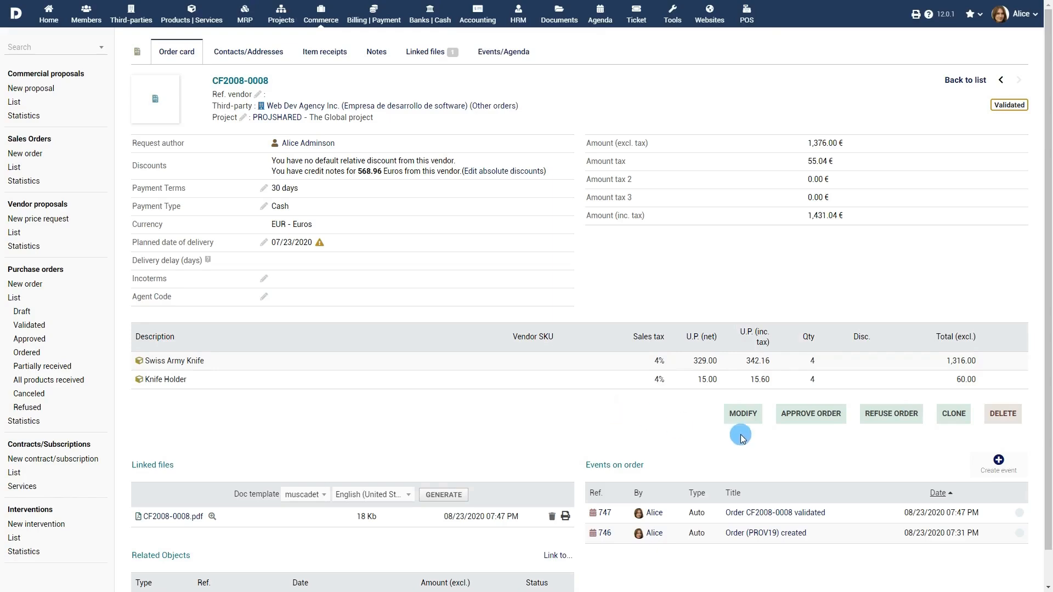
{"action": "left_click", "coordinate": [812, 416]}
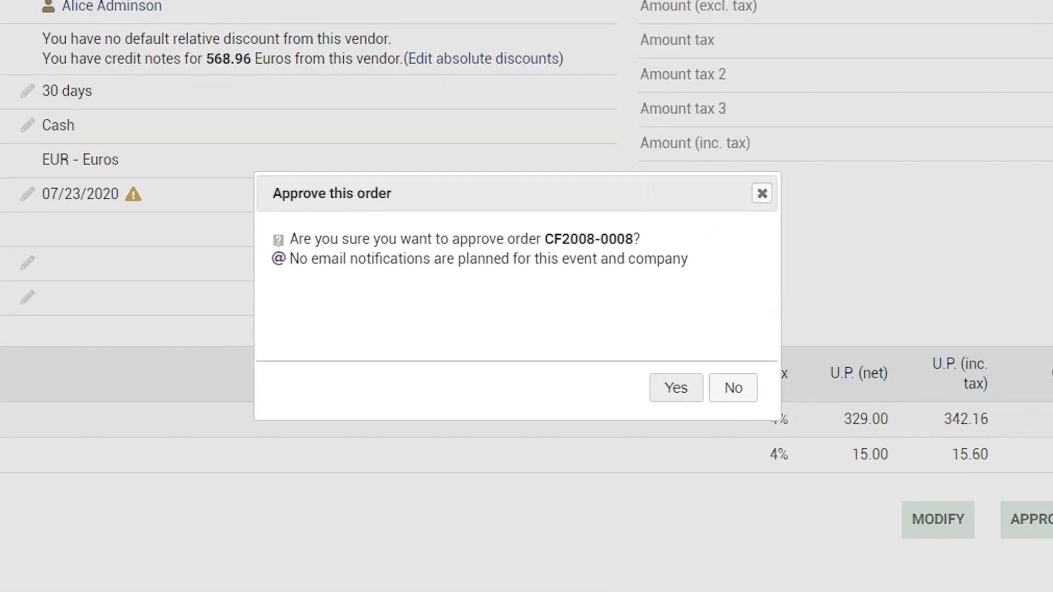
{"action": "left_click", "coordinate": [676, 390]}
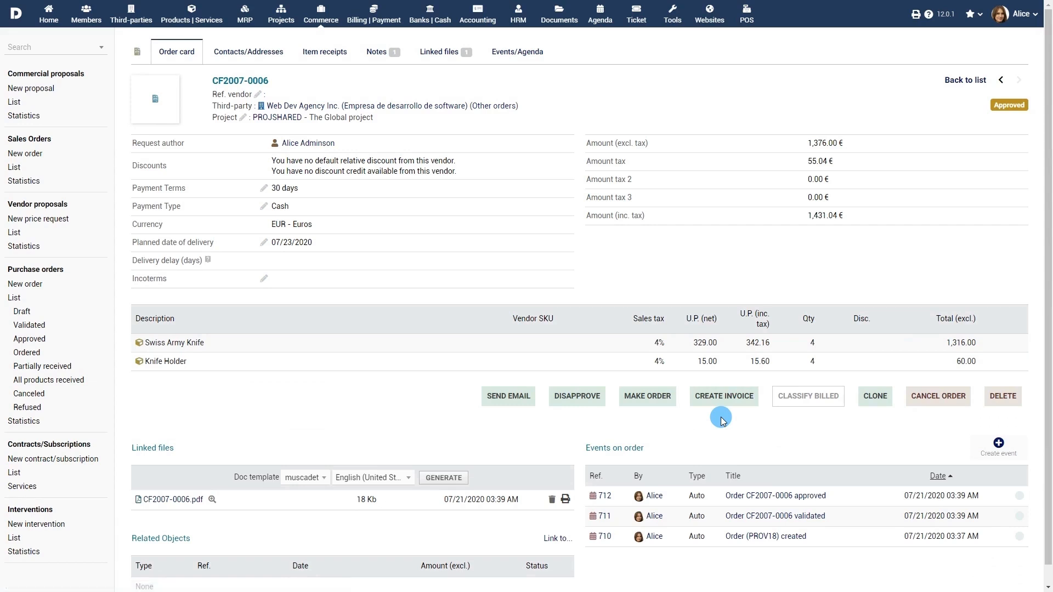
Step: Review the order PDF and email it to the supplier's address, removing the default contact
{"action": "scroll", "coordinate": [721, 420], "scroll_direction": "down", "scroll_amount": 1}
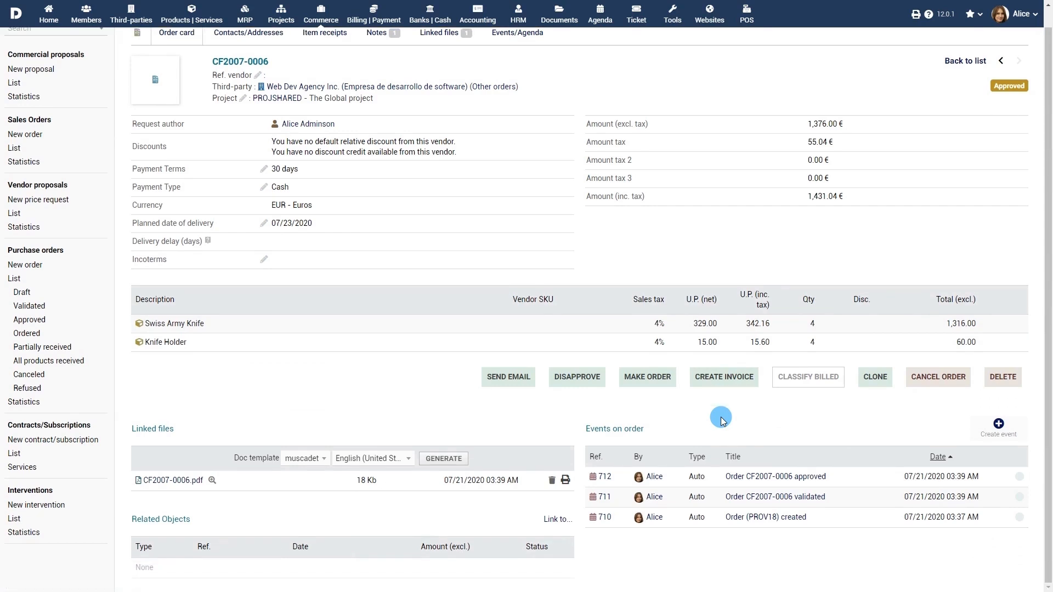
{"action": "left_click", "coordinate": [172, 481]}
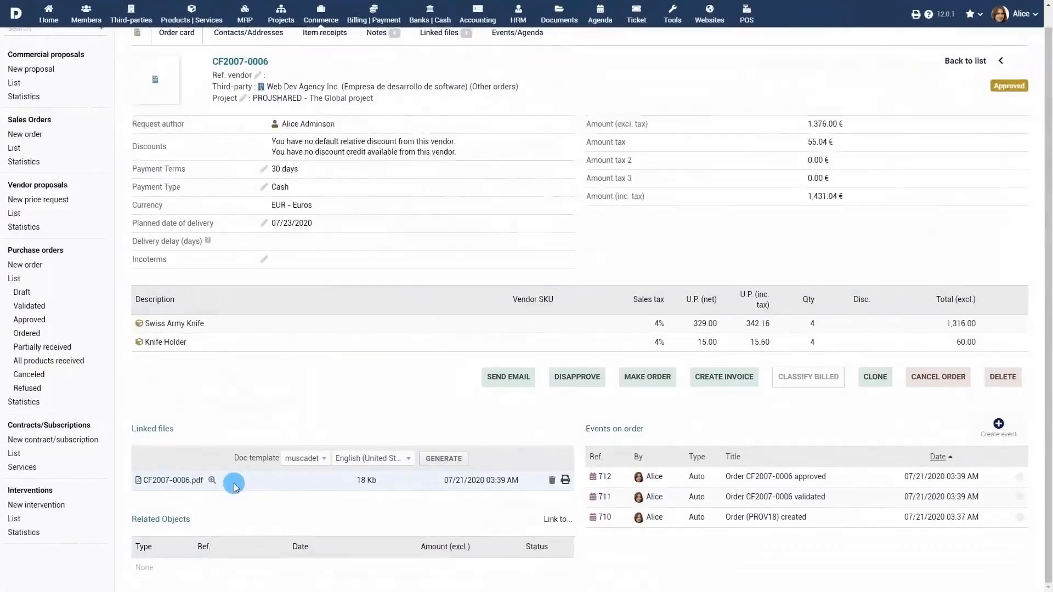
{"action": "left_click", "coordinate": [505, 393]}
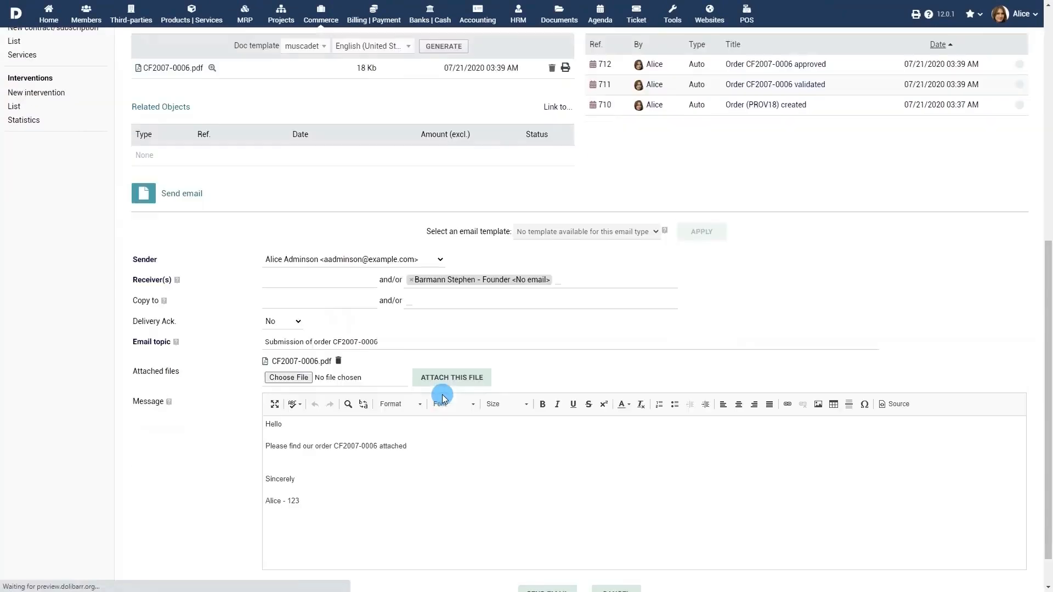
{"action": "left_click", "coordinate": [351, 280]}
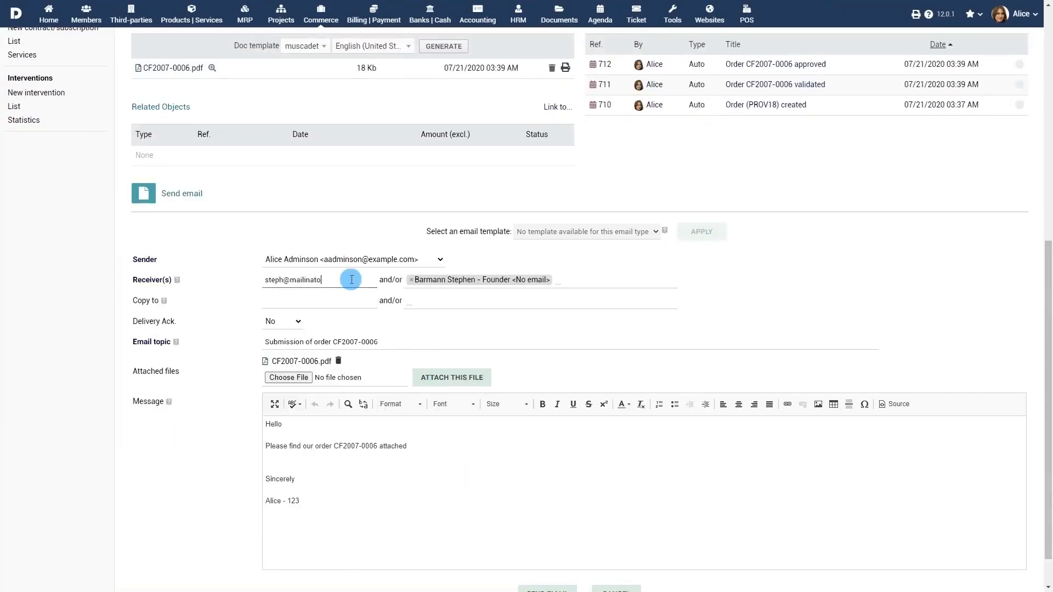
{"action": "left_click", "coordinate": [411, 280]}
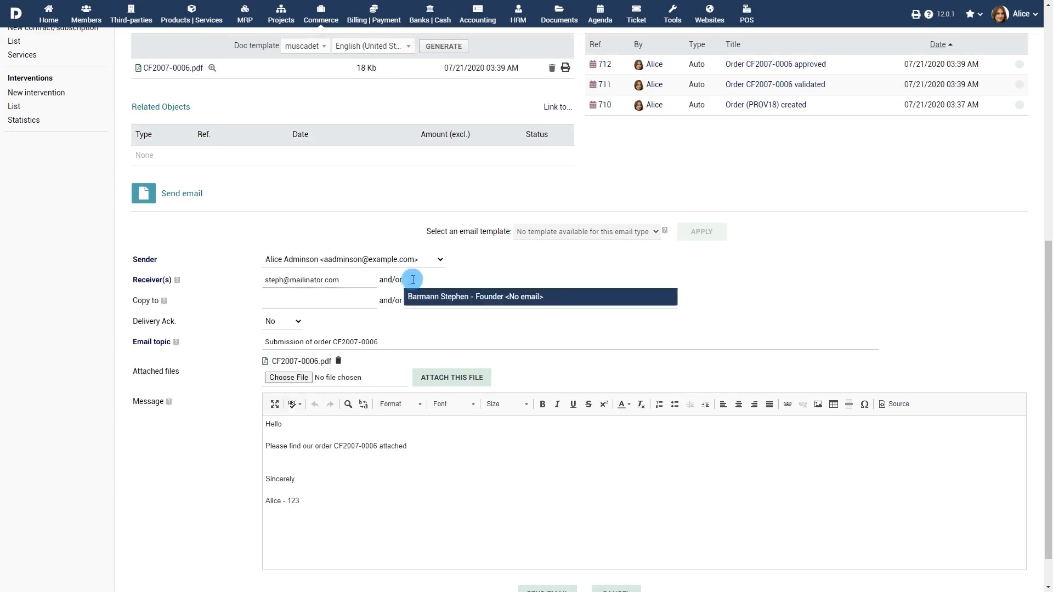
{"action": "left_click", "coordinate": [548, 331]}
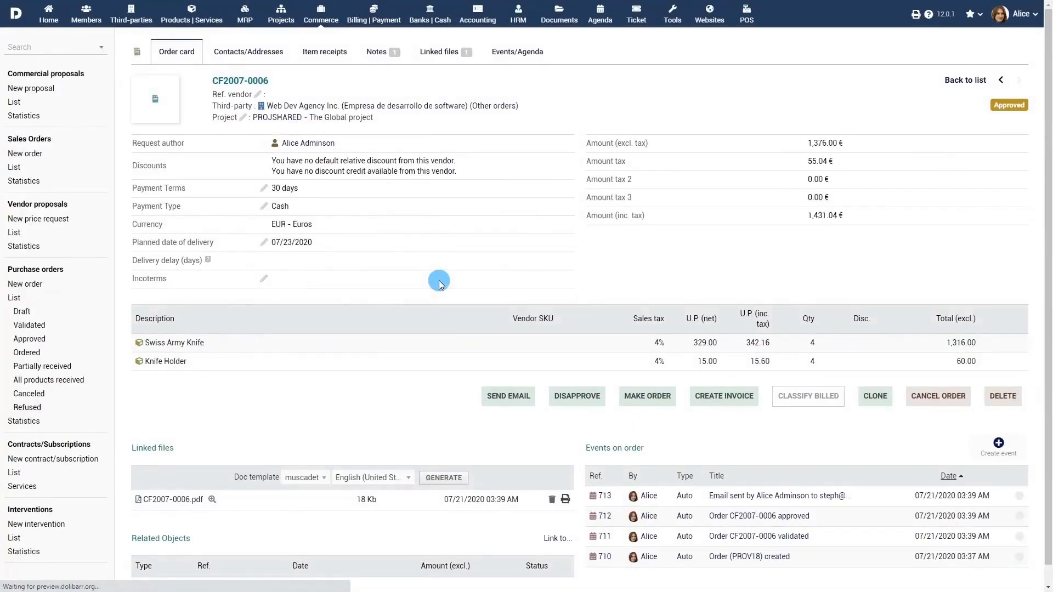
Step: Record the order as placed on 07/20/2020 via Email with a comment, and confirm
{"action": "left_click", "coordinate": [645, 397]}
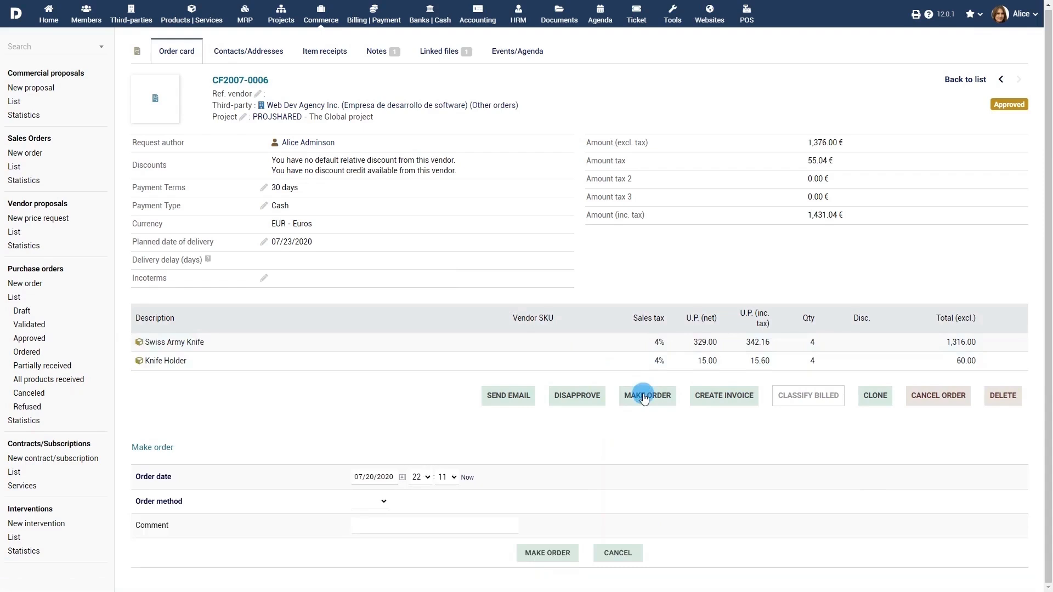
{"action": "left_click", "coordinate": [404, 478]}
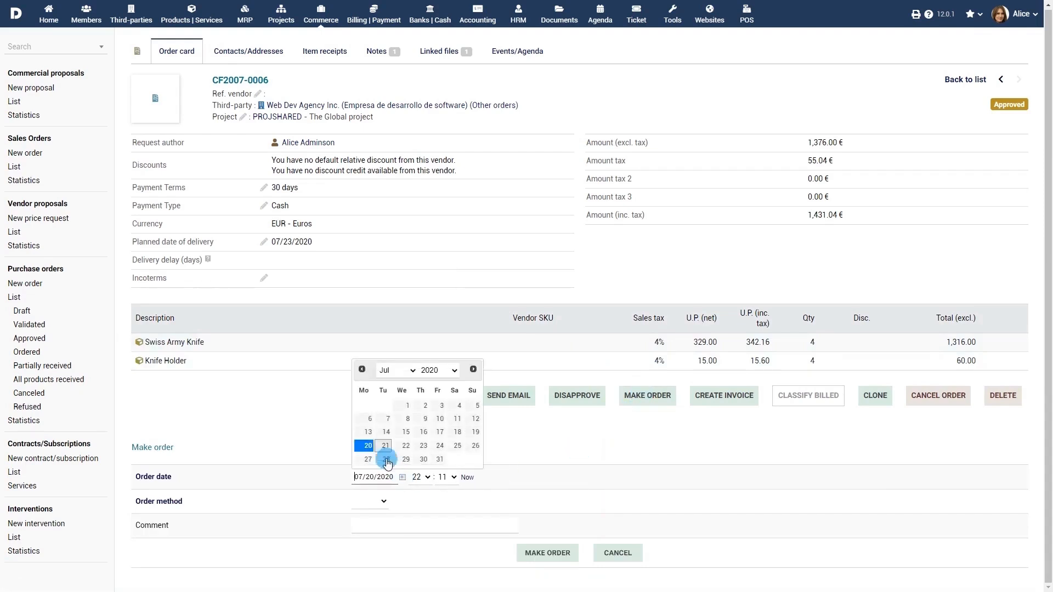
{"action": "left_click", "coordinate": [394, 501]}
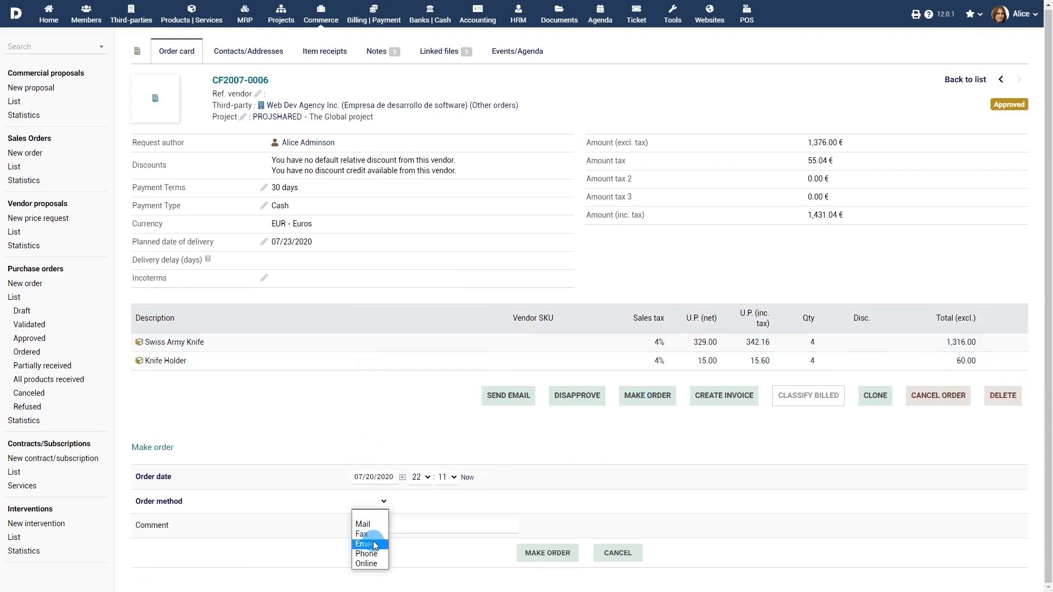
{"action": "left_click", "coordinate": [373, 541]}
{"action": "left_click", "coordinate": [405, 524]}
{"action": "type", "text": "As per email discussion"}
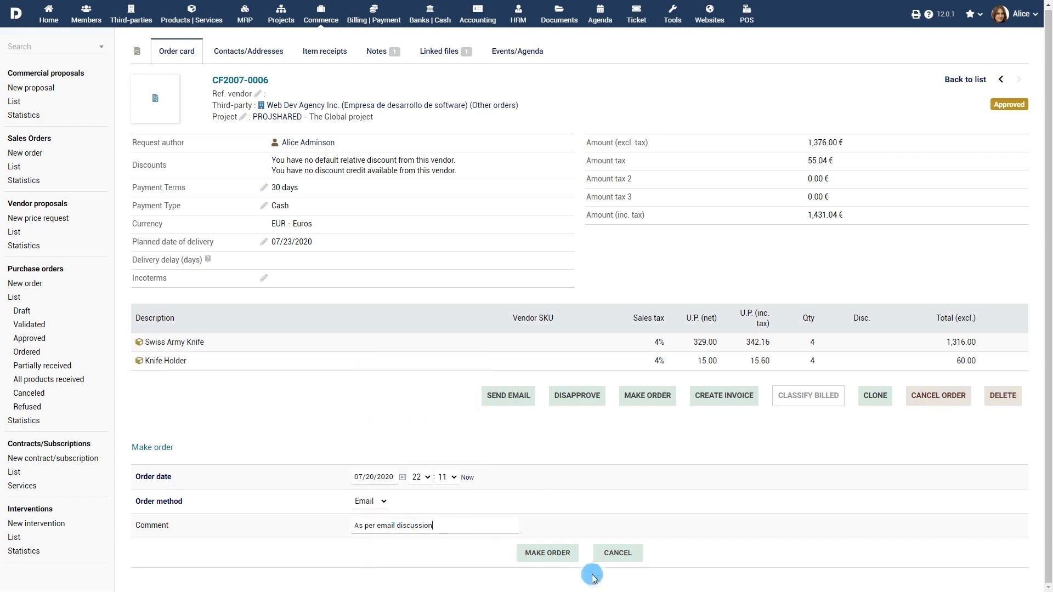
{"action": "left_click", "coordinate": [564, 553]}
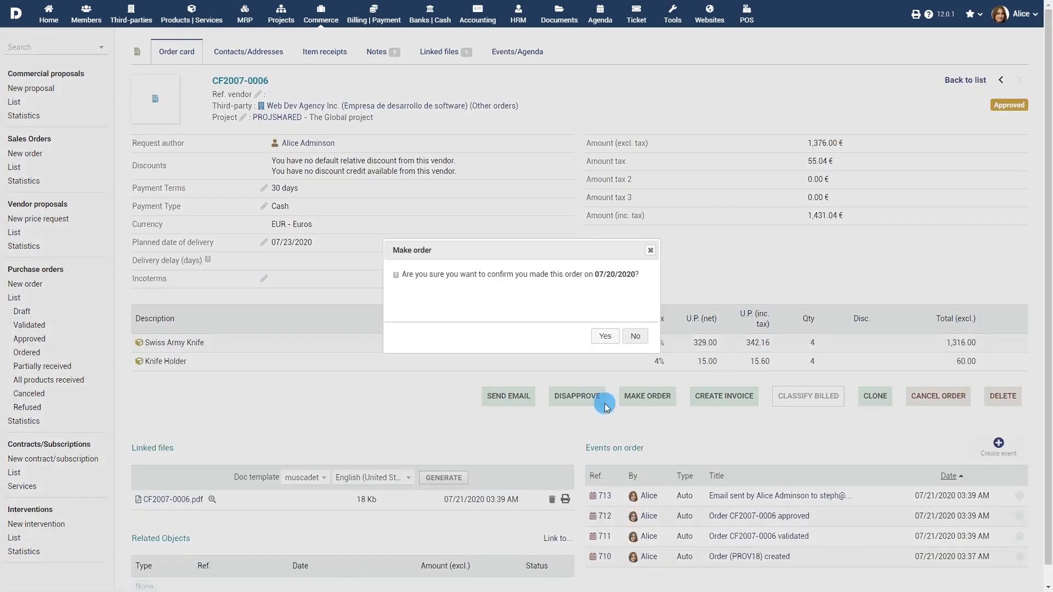
{"action": "left_click", "coordinate": [604, 336]}
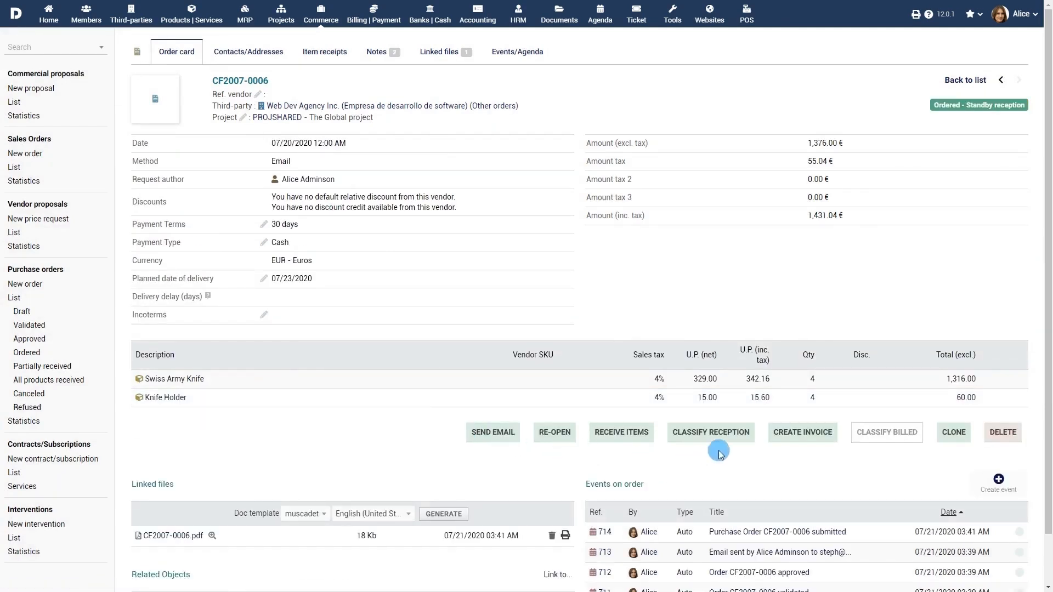
Step: Receive goods on 07/20/2020 as a Partial delivery, commenting 'Received first 60% of goods'
{"action": "left_click", "coordinate": [717, 431]}
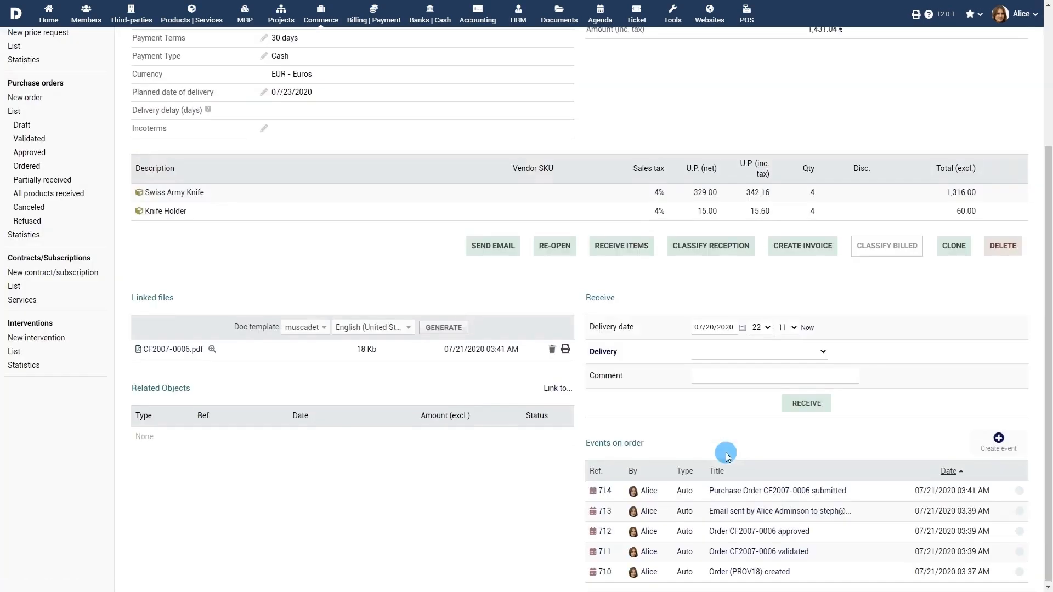
{"action": "left_click", "coordinate": [742, 327]}
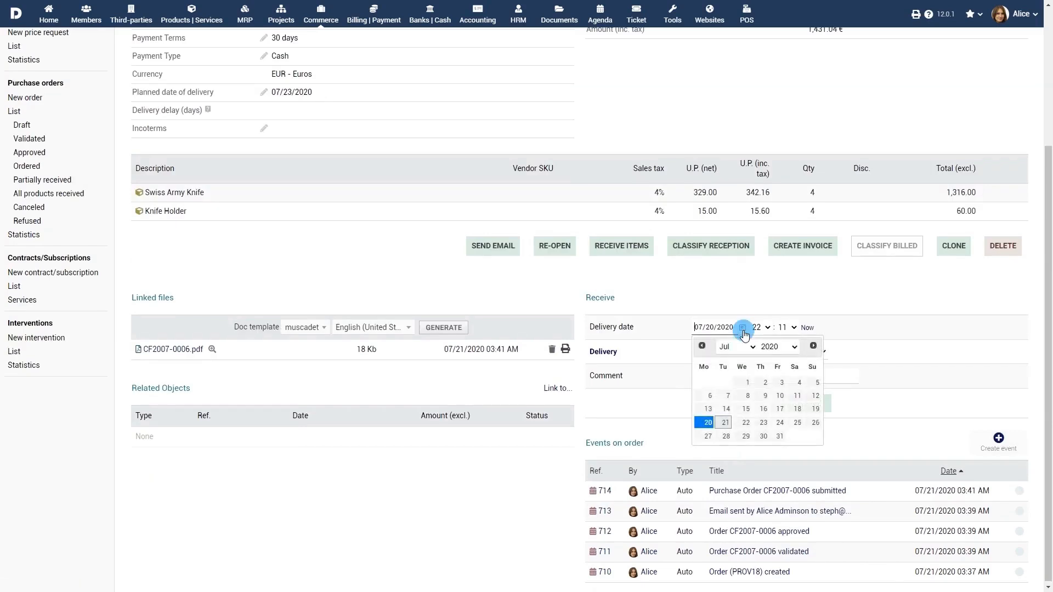
{"action": "left_click", "coordinate": [707, 422]}
{"action": "left_click", "coordinate": [767, 352]}
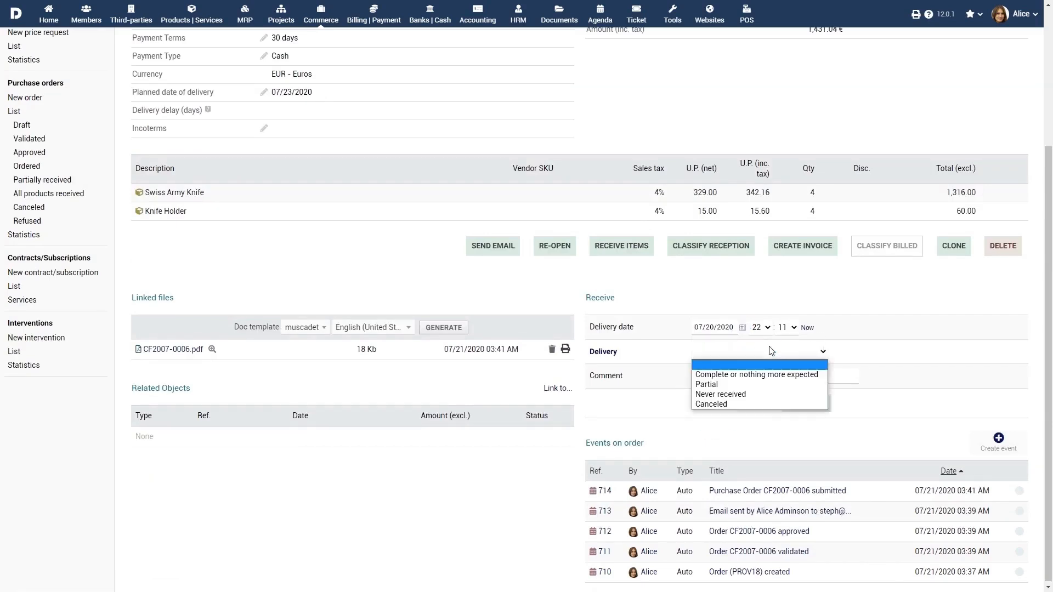
{"action": "left_click", "coordinate": [764, 383]}
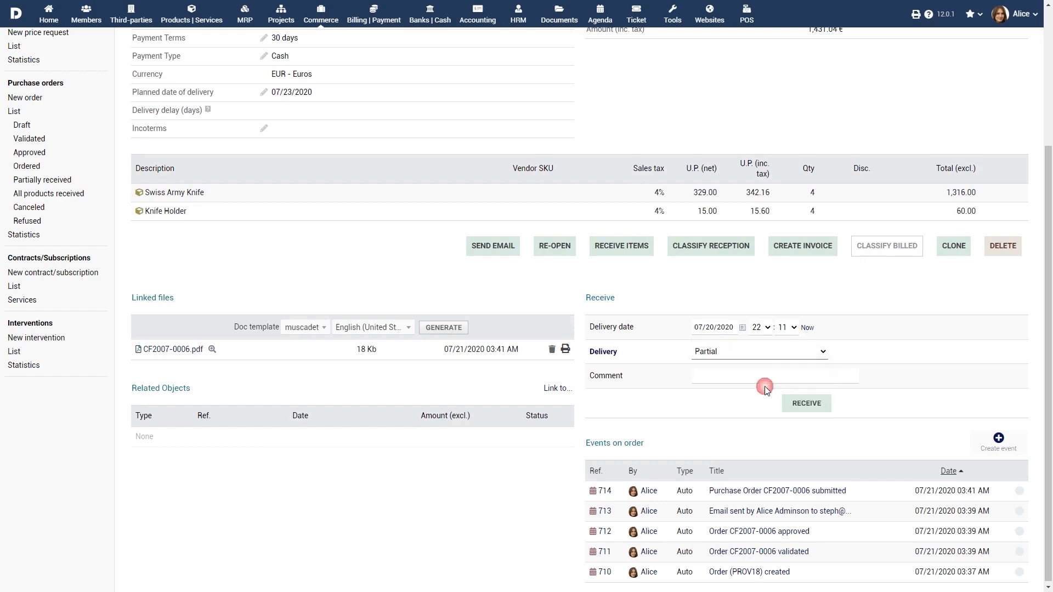
{"action": "left_click", "coordinate": [759, 376]}
{"action": "type", "text": "Received first 60% of goods"}
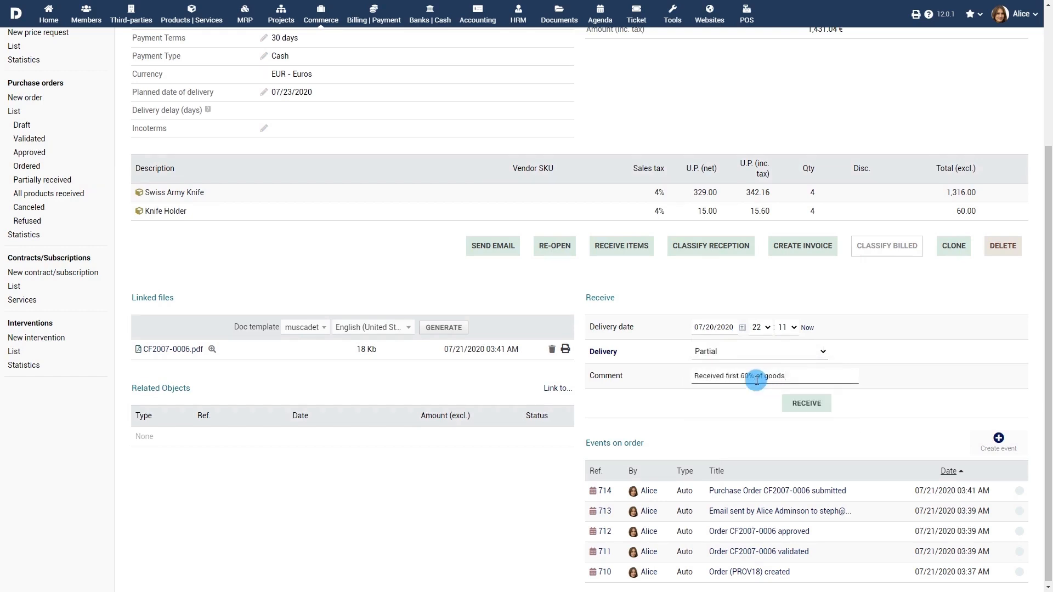
{"action": "left_click", "coordinate": [806, 403]}
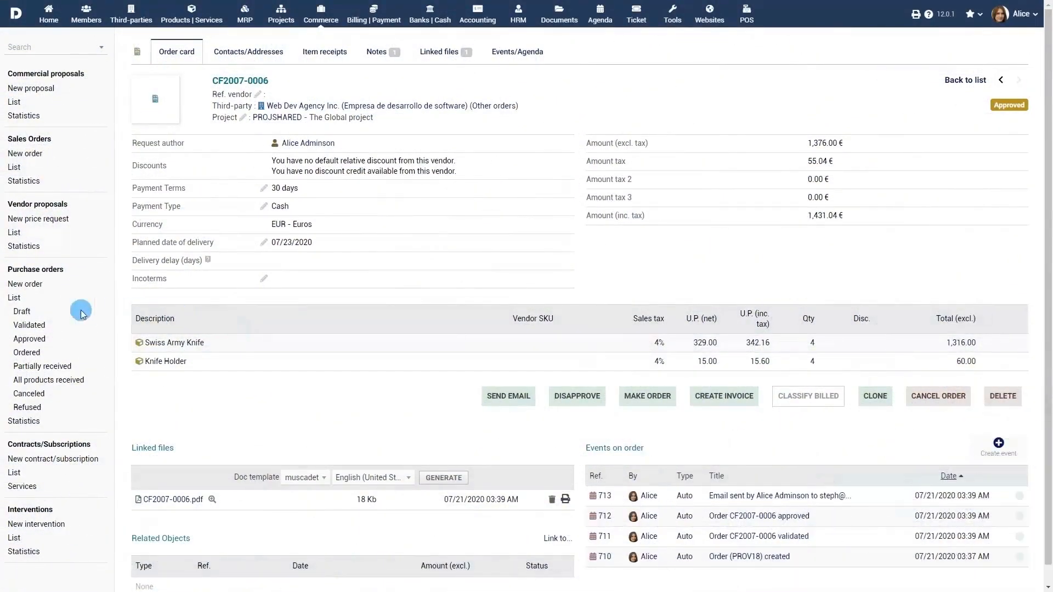
{"action": "left_click", "coordinate": [16, 298]}
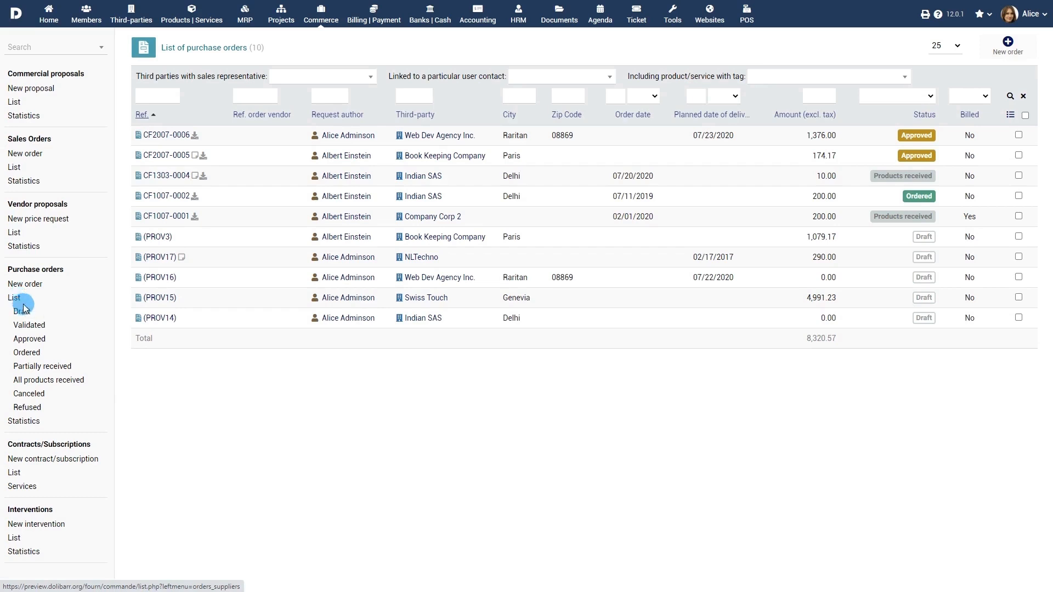
{"action": "left_click", "coordinate": [22, 310]}
{"action": "left_click", "coordinate": [29, 327]}
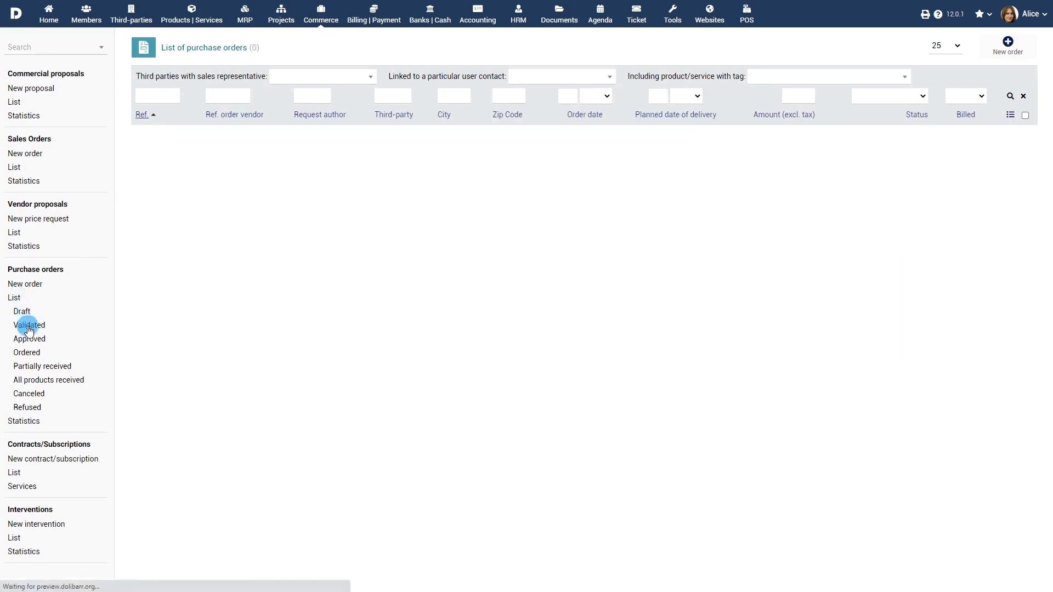
{"action": "left_click", "coordinate": [29, 340]}
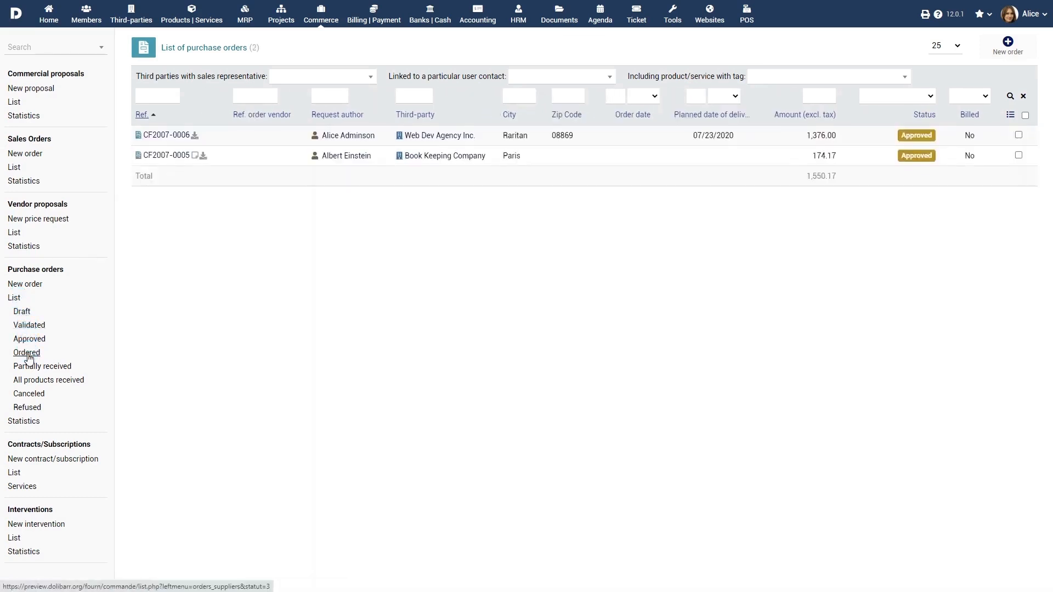
{"action": "left_click", "coordinate": [28, 353]}
{"action": "left_click", "coordinate": [31, 367]}
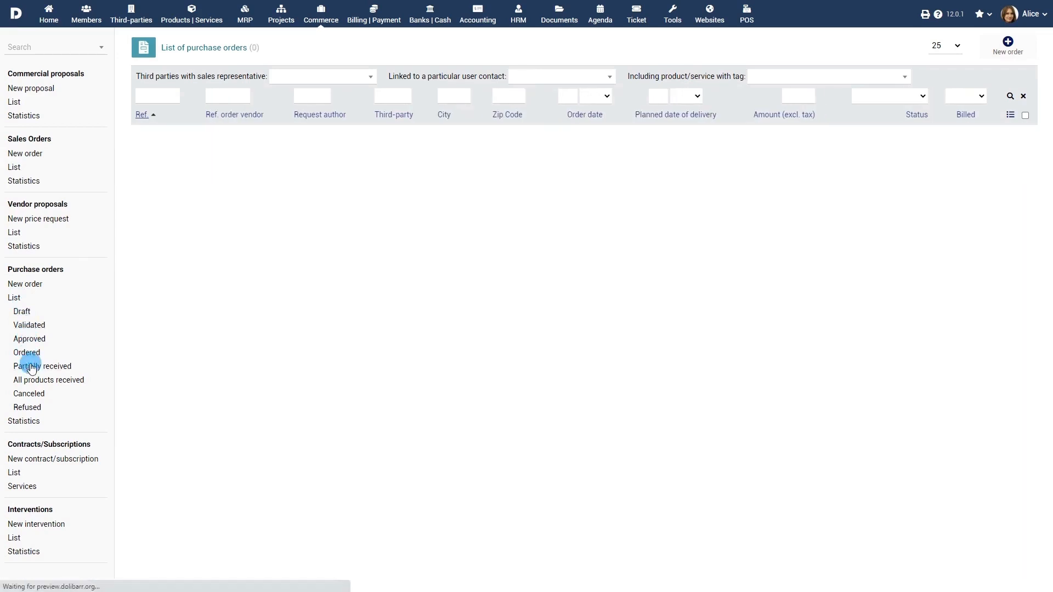
{"action": "left_click", "coordinate": [36, 380]}
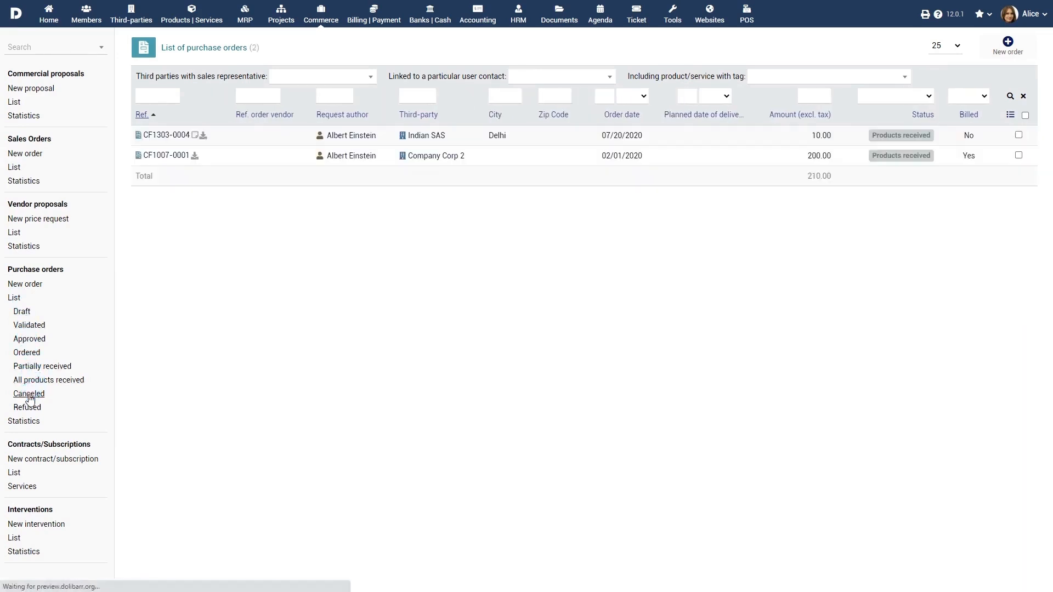
{"action": "left_click", "coordinate": [27, 408]}
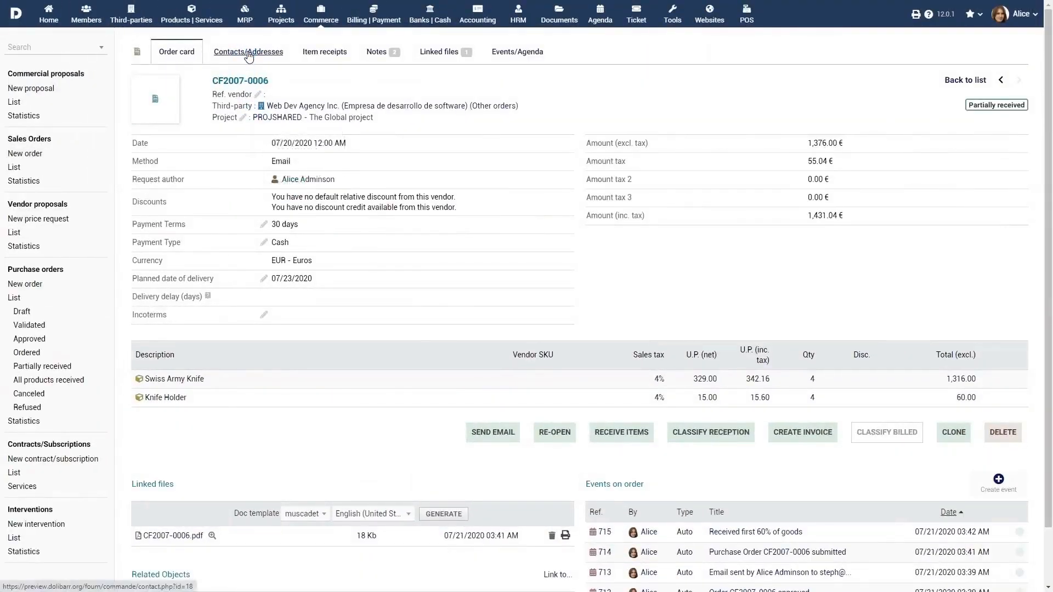
Step: Add the user as follow-up representative and the supplier contact as vendor invoice contact
{"action": "left_click", "coordinate": [248, 53]}
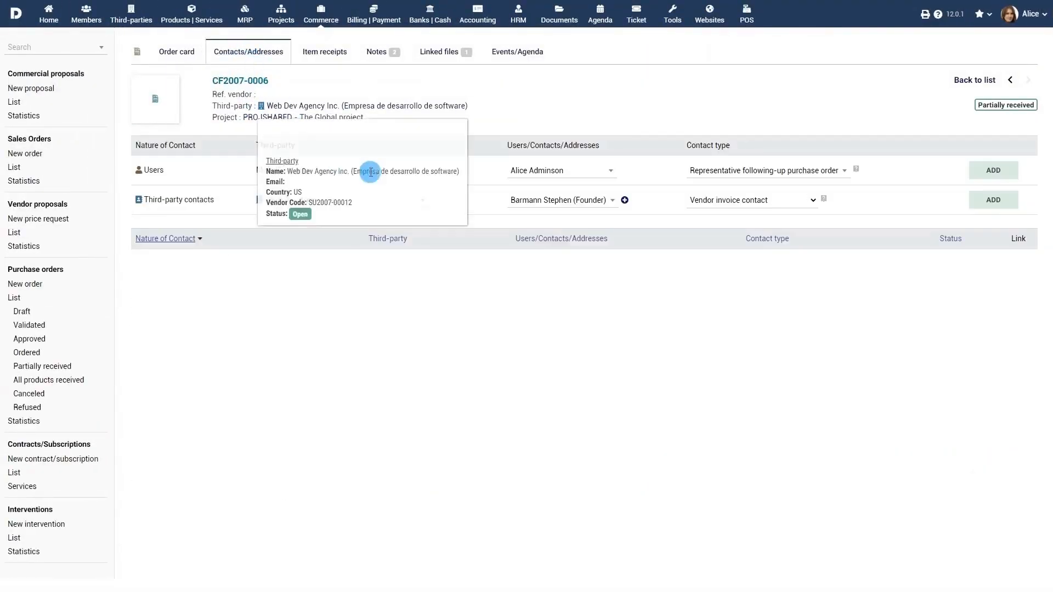
{"action": "left_click", "coordinate": [993, 176]}
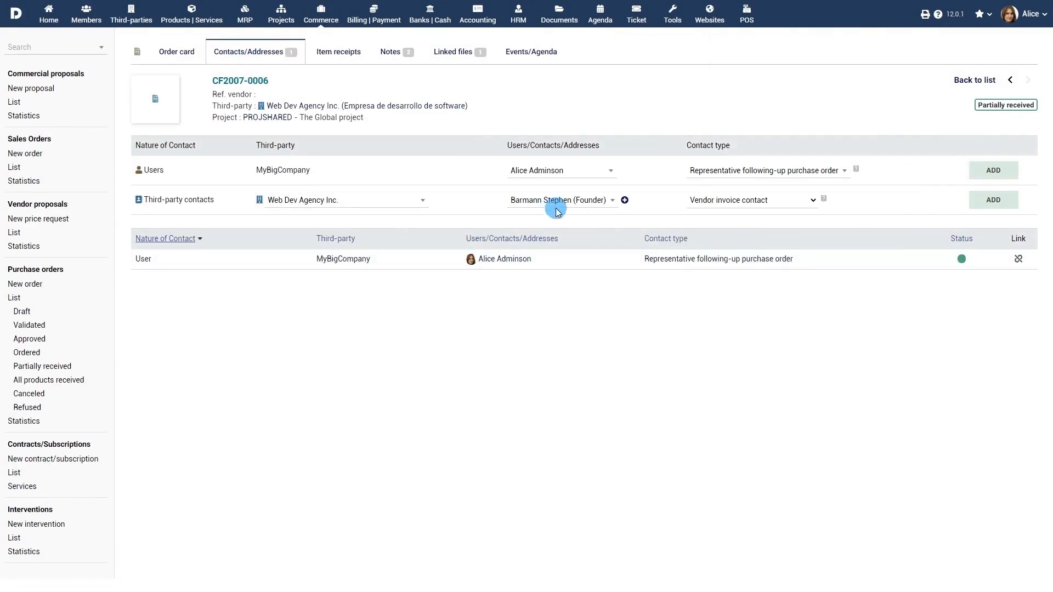
{"action": "left_click", "coordinate": [993, 200]}
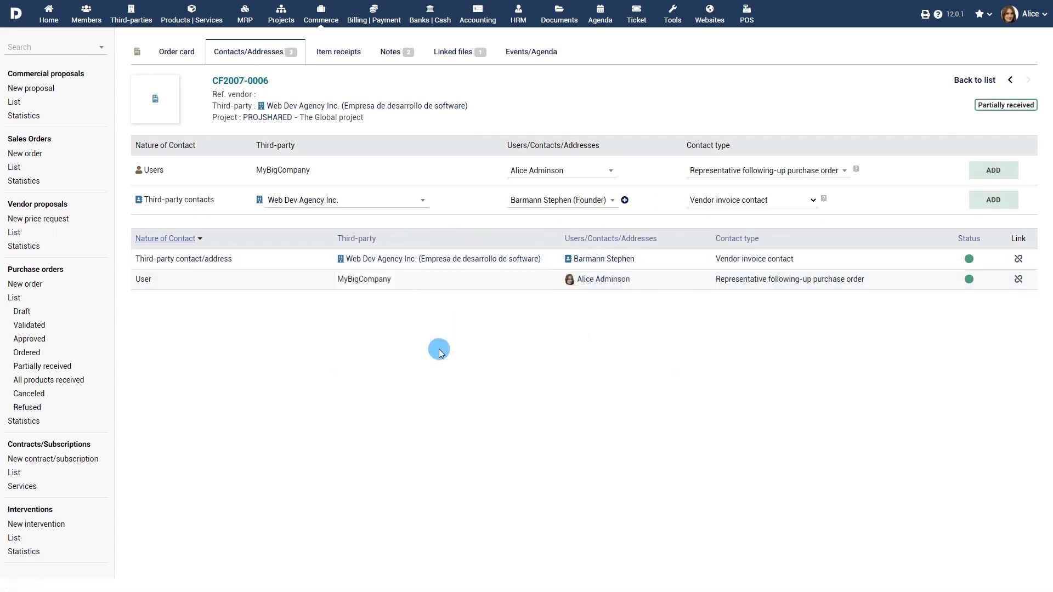
{"action": "left_click", "coordinate": [341, 52]}
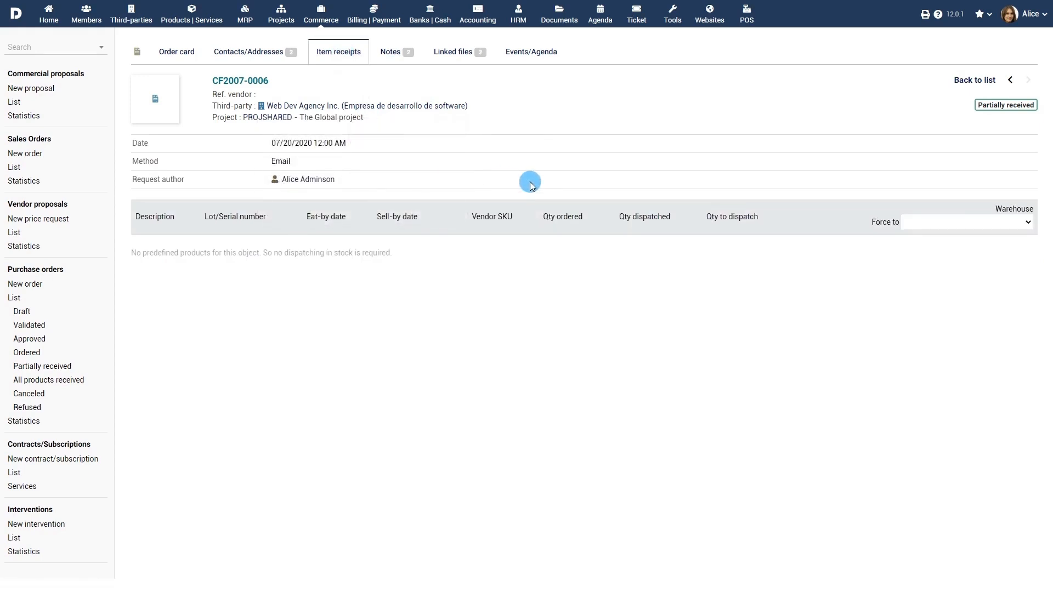
Step: Upload the Contract PDF to the order's linked files, then view its events
{"action": "left_click", "coordinate": [452, 52]}
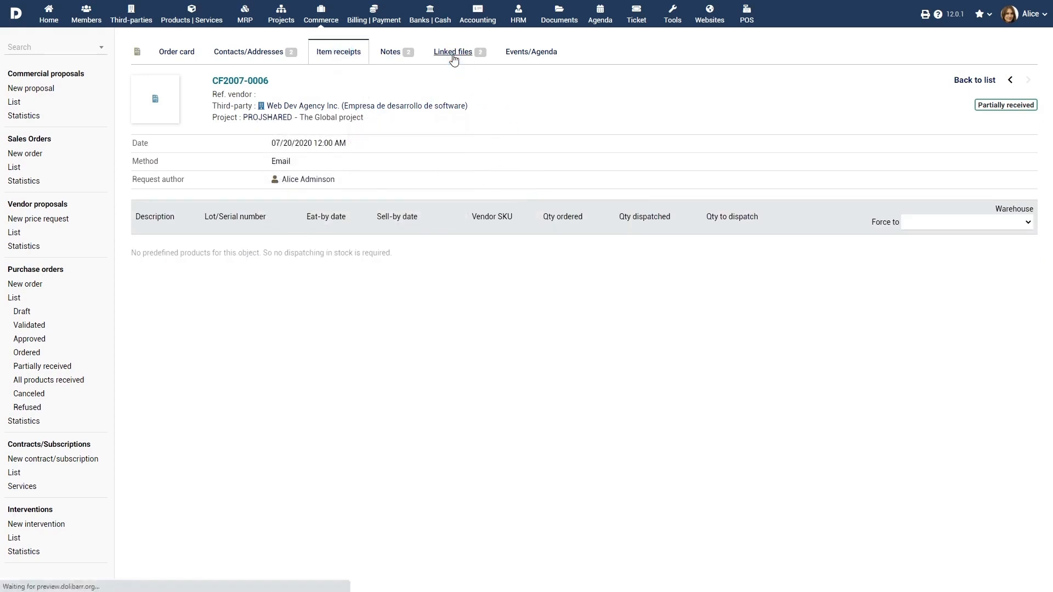
{"action": "left_click", "coordinate": [159, 233]}
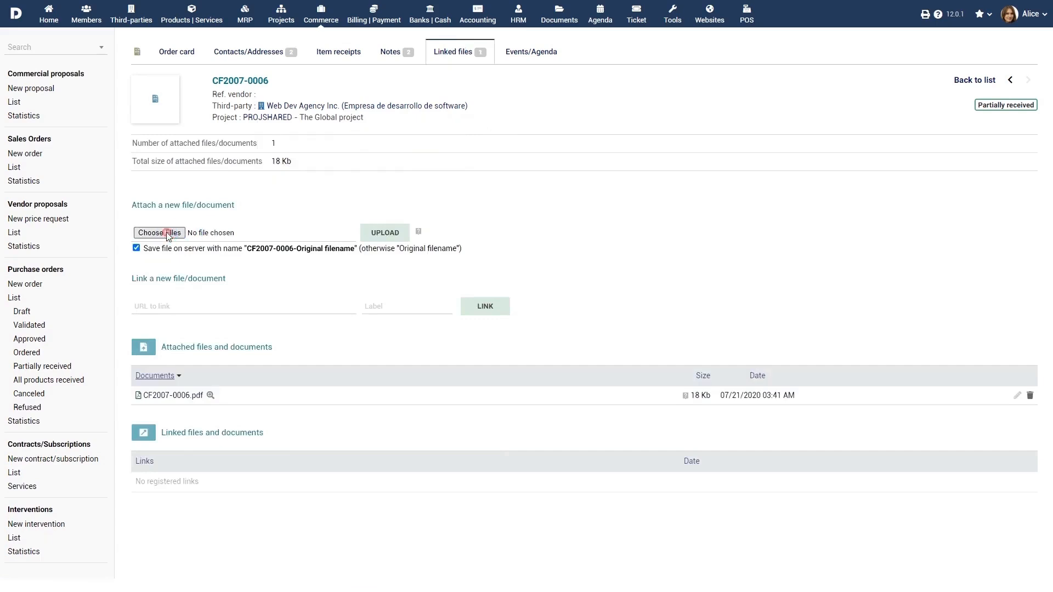
{"action": "left_click", "coordinate": [131, 87]}
{"action": "left_click", "coordinate": [446, 277]}
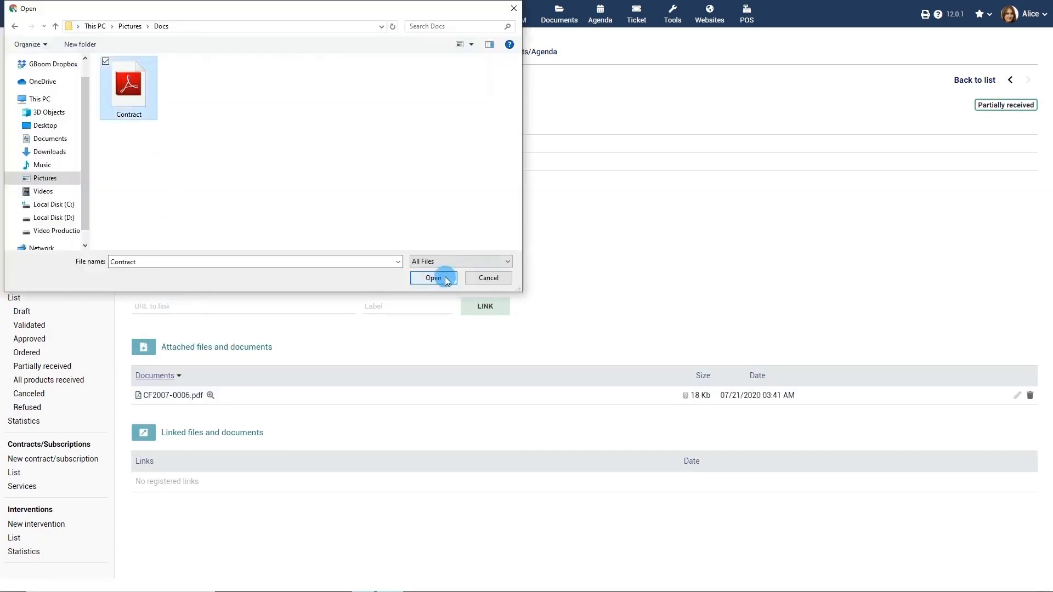
{"action": "left_click", "coordinate": [388, 232]}
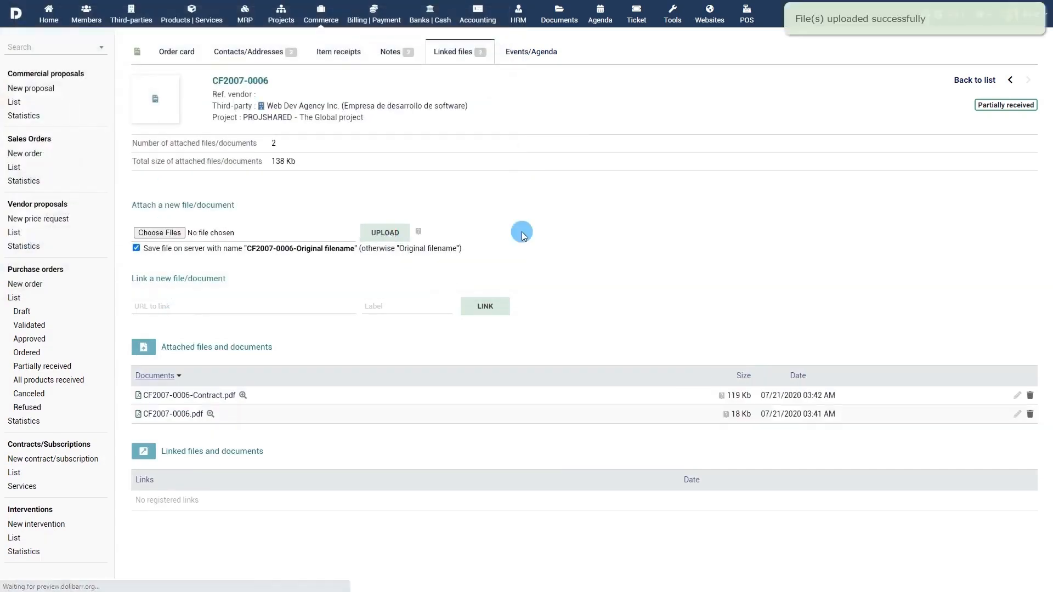
{"action": "left_click", "coordinate": [544, 62]}
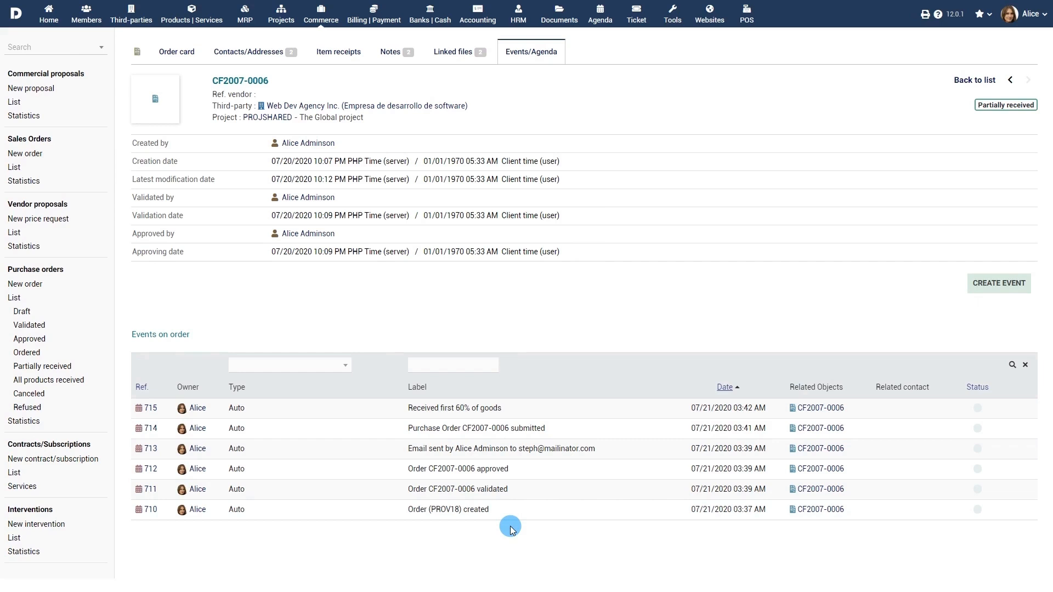
Step: Back on the CF2007-0006 order card, start a clone with Web Dev Agency Inc., then cancel it
{"action": "left_click", "coordinate": [177, 51]}
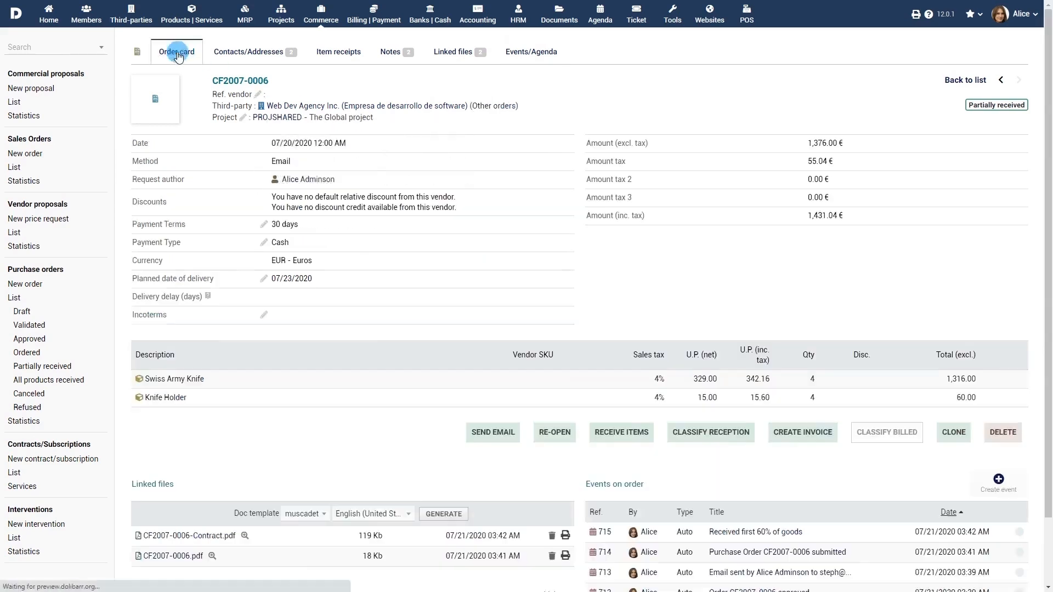
{"action": "left_click", "coordinate": [954, 433]}
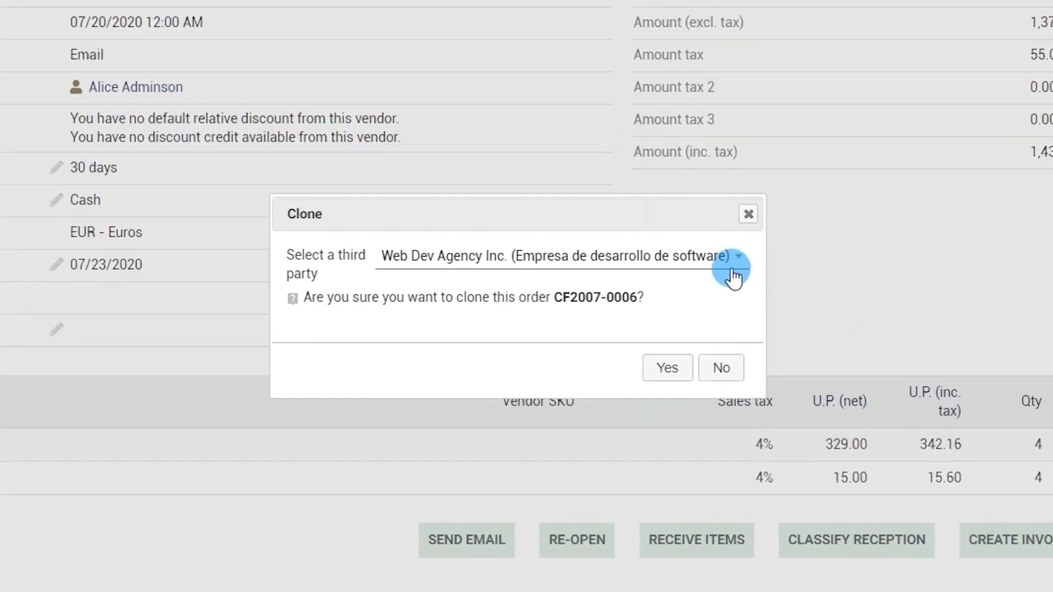
{"action": "left_click", "coordinate": [684, 259]}
{"action": "left_click", "coordinate": [684, 258]}
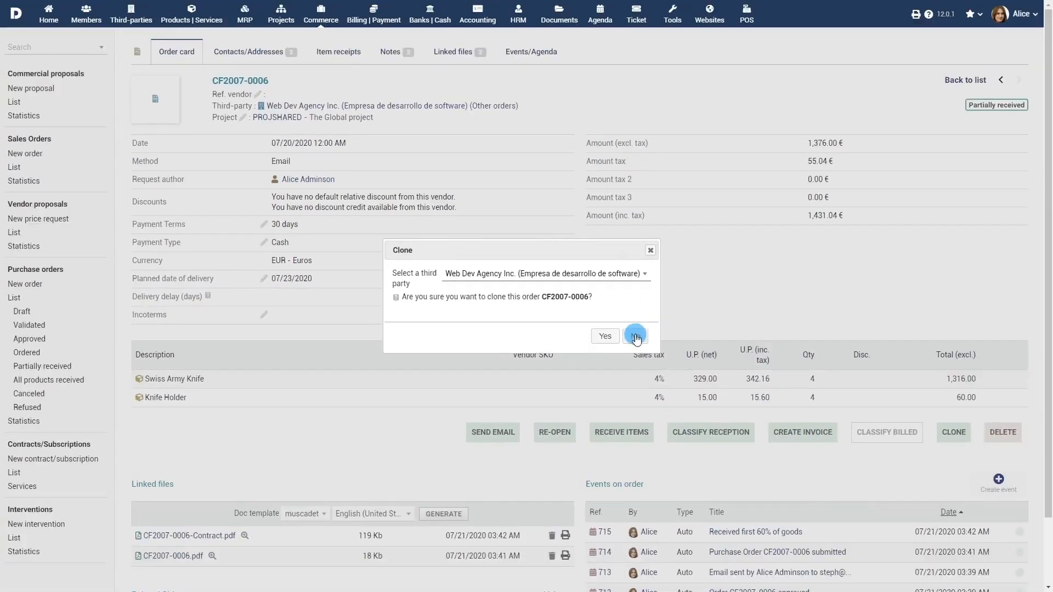
{"action": "left_click", "coordinate": [635, 335]}
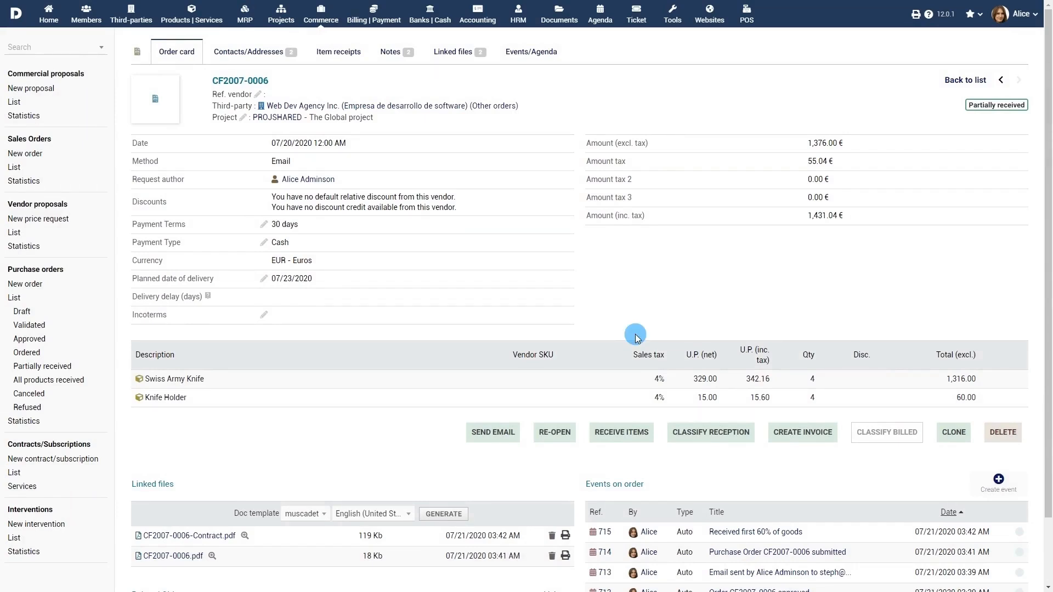
Step: Create a draft vendor invoice from CF2007-0006 with invoice and due dates set to today
{"action": "left_click", "coordinate": [803, 433]}
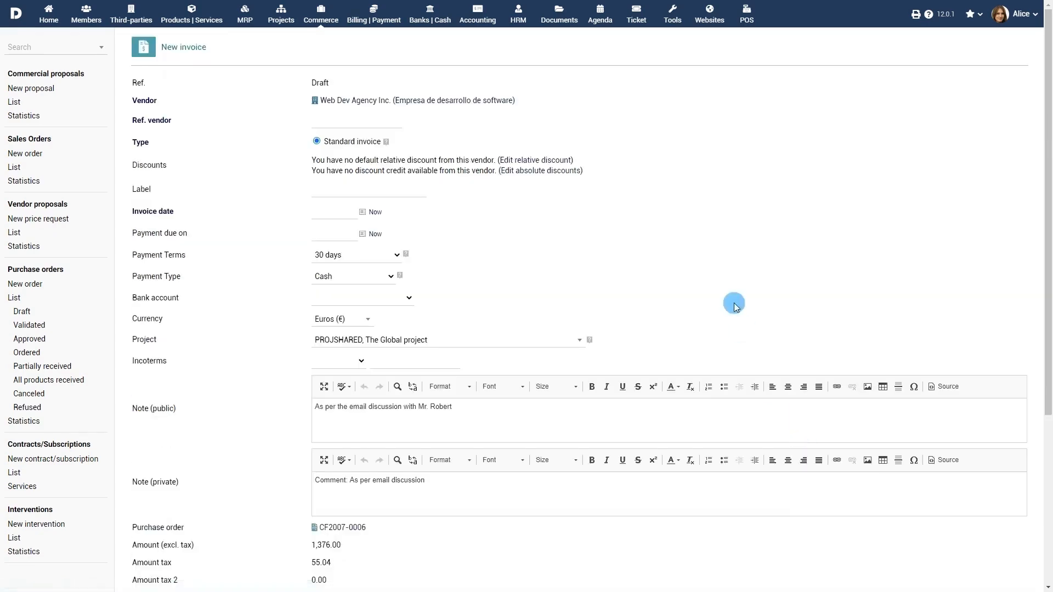
{"action": "scroll", "coordinate": [756, 318], "scroll_direction": "down", "scroll_amount": 5}
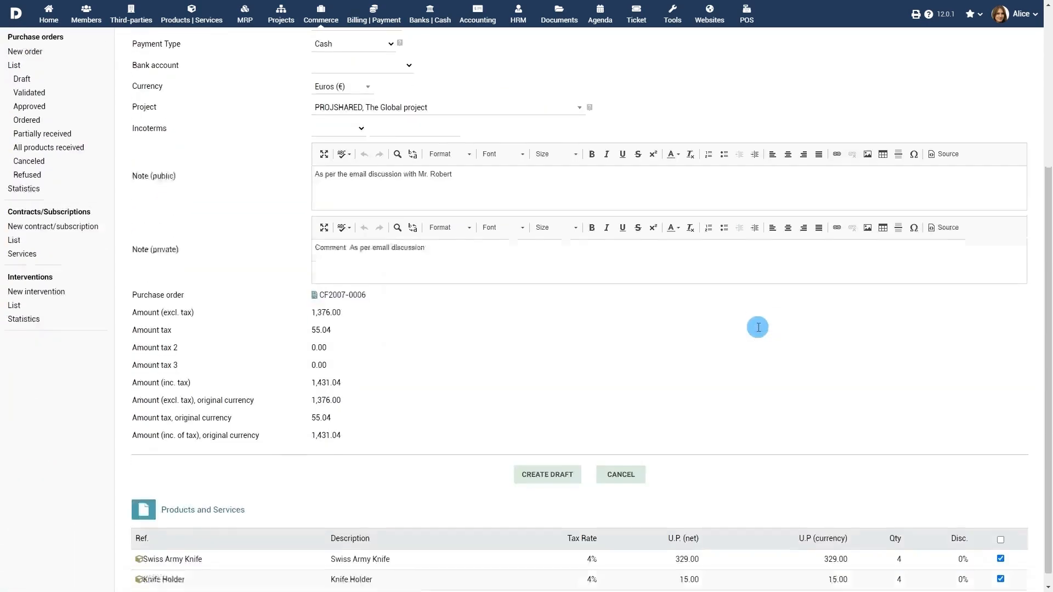
{"action": "scroll", "coordinate": [758, 326], "scroll_direction": "up", "scroll_amount": 5}
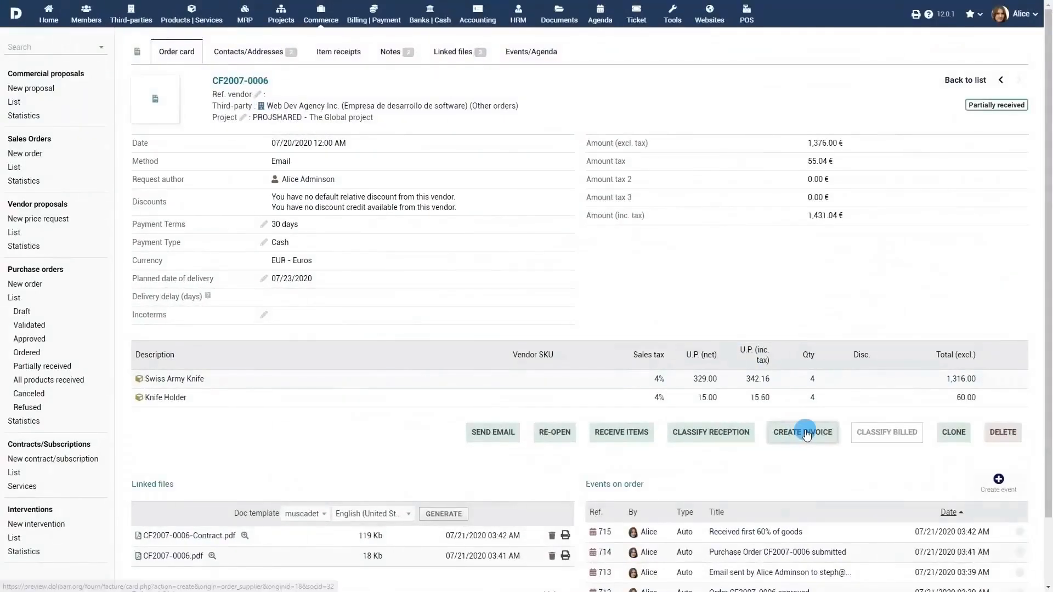
{"action": "left_click", "coordinate": [804, 434]}
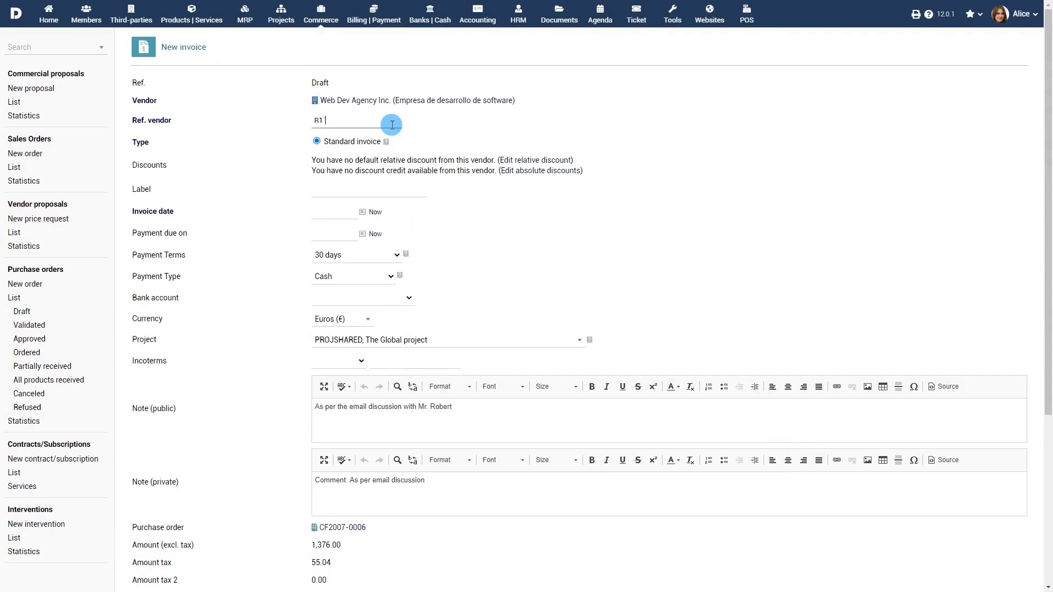
{"action": "left_click", "coordinate": [370, 213]}
{"action": "left_click", "coordinate": [375, 211]}
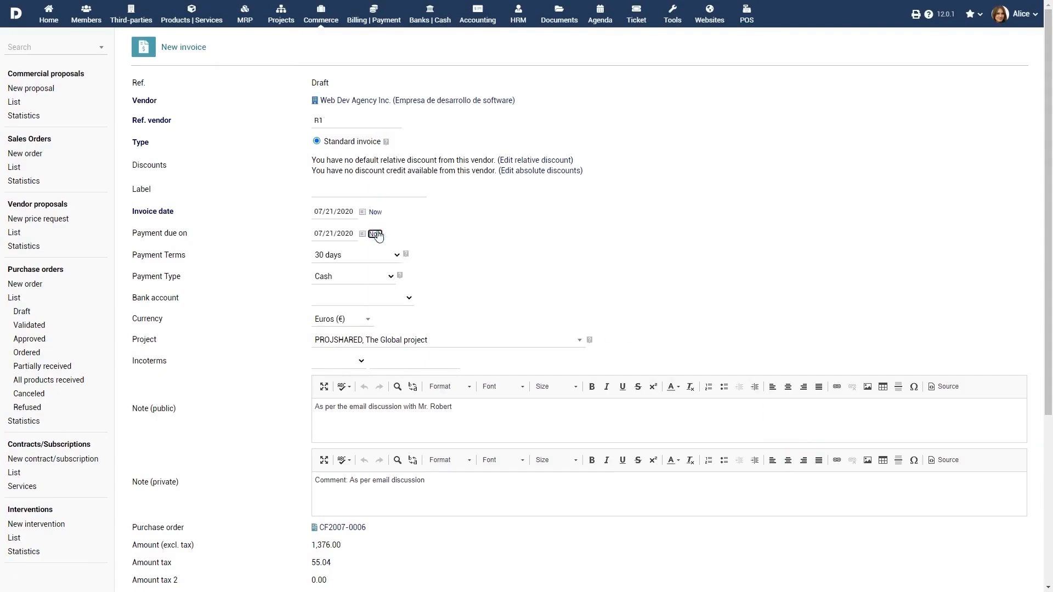
{"action": "scroll", "coordinate": [383, 280], "scroll_direction": "down", "scroll_amount": 4}
{"action": "left_click", "coordinate": [548, 489]}
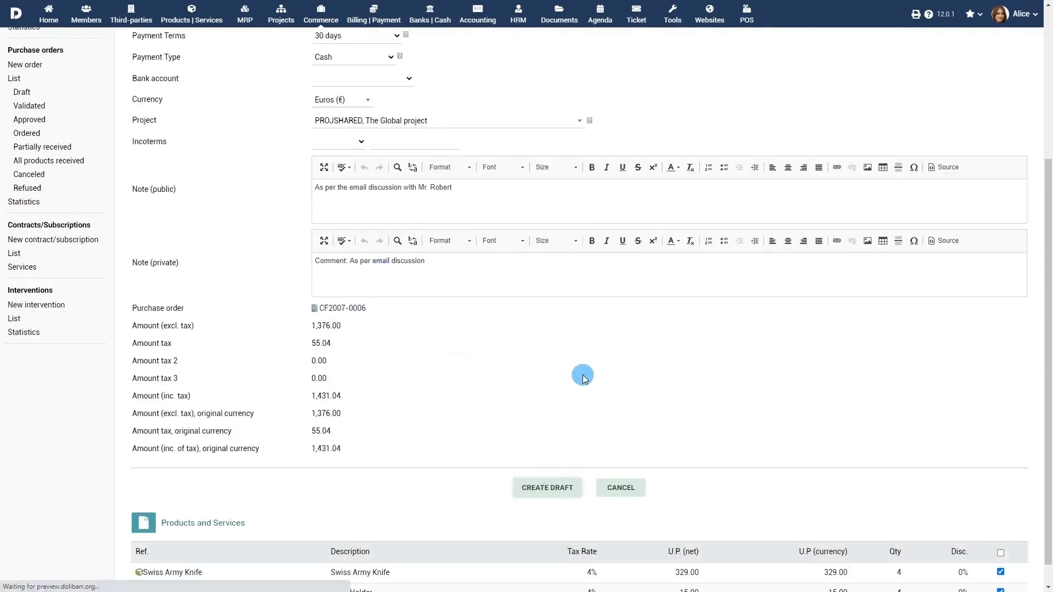
Step: Validate invoice SI2007-0009, then return to linked purchase order CF2007-0006
{"action": "scroll", "coordinate": [588, 376], "scroll_direction": "down", "scroll_amount": 4}
{"action": "left_click", "coordinate": [893, 377]}
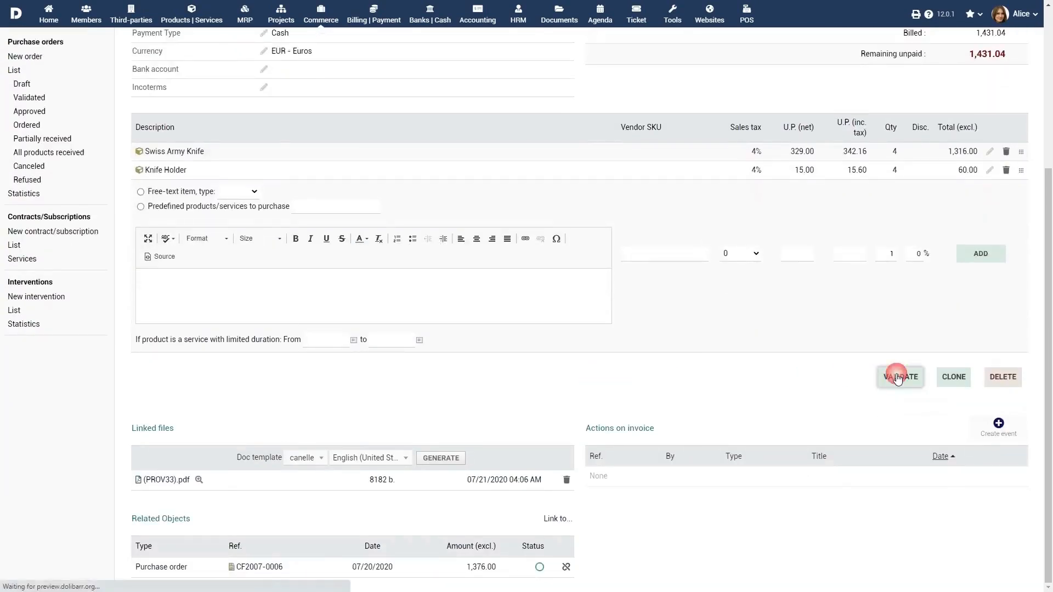
{"action": "left_click", "coordinate": [605, 335]}
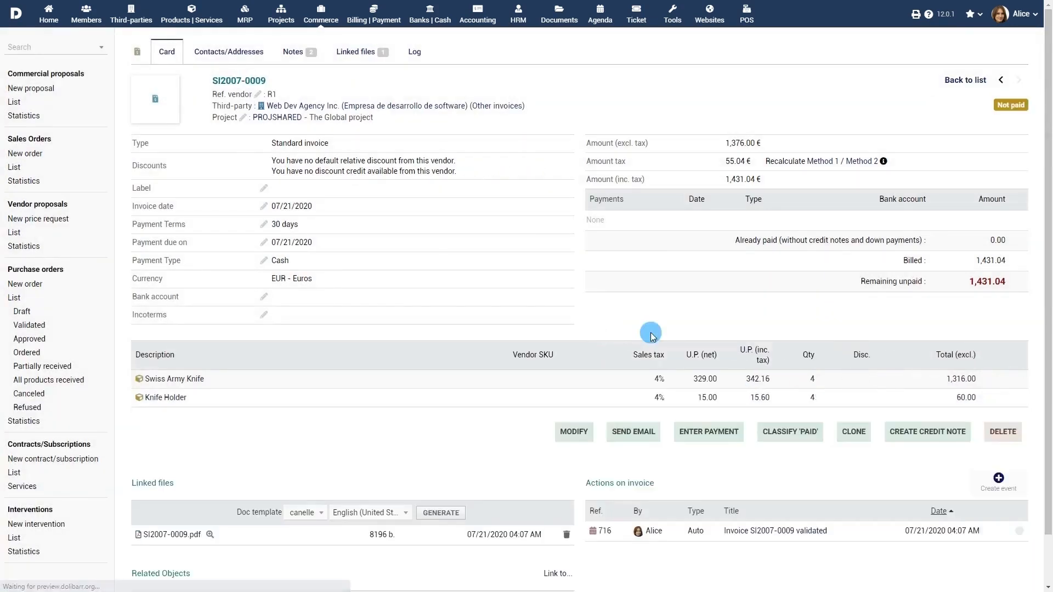
{"action": "scroll", "coordinate": [590, 423], "scroll_direction": "down", "scroll_amount": 2}
{"action": "left_click", "coordinate": [263, 570]}
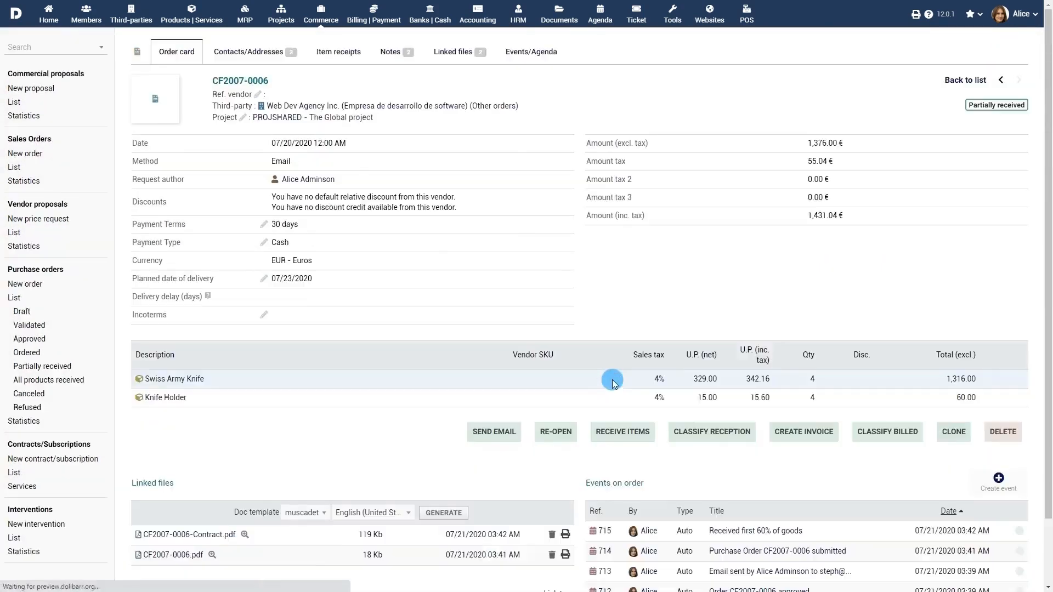
Step: Classify purchase order CF2007-0006 as billed, then go to Purchase orders Statistics
{"action": "left_click", "coordinate": [871, 427]}
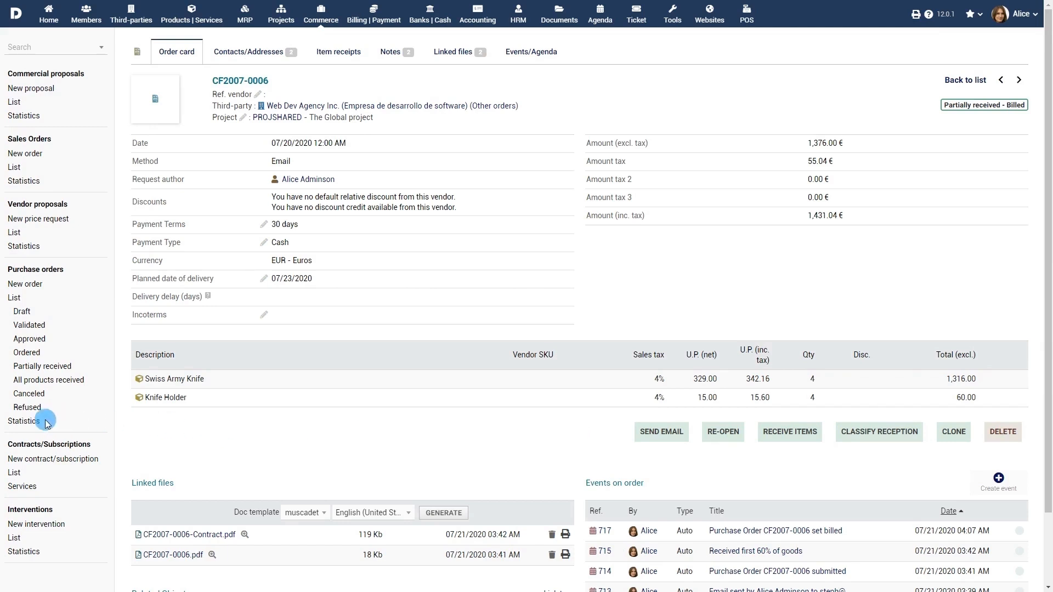
{"action": "left_click", "coordinate": [22, 422]}
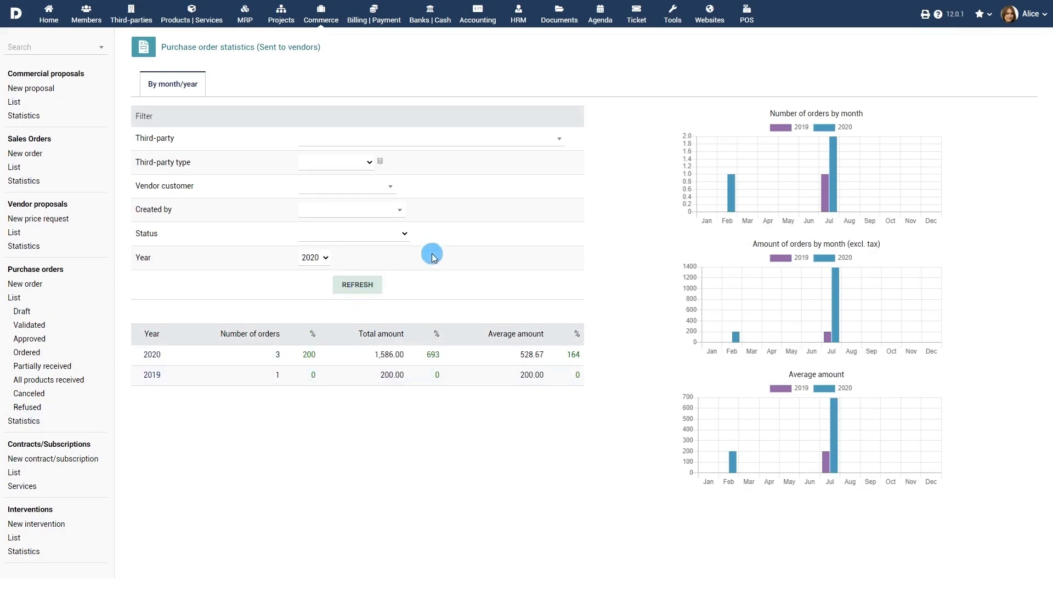
Step: Refresh the statistics filtered to 'All products received' status, then return to the Home dashboard
{"action": "left_click", "coordinate": [388, 234]}
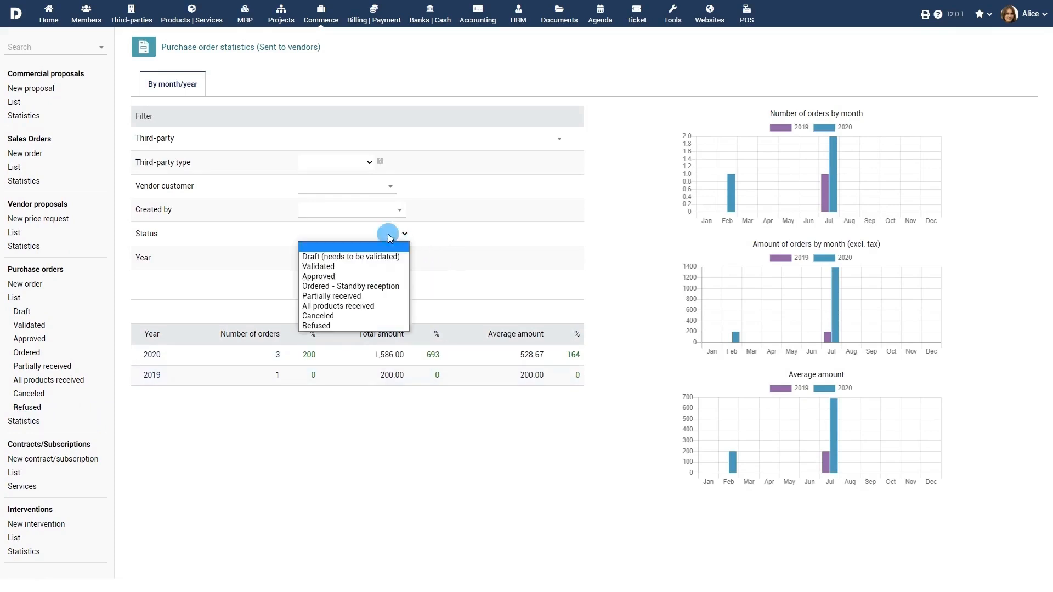
{"action": "left_click", "coordinate": [360, 305]}
{"action": "left_click", "coordinate": [357, 287]}
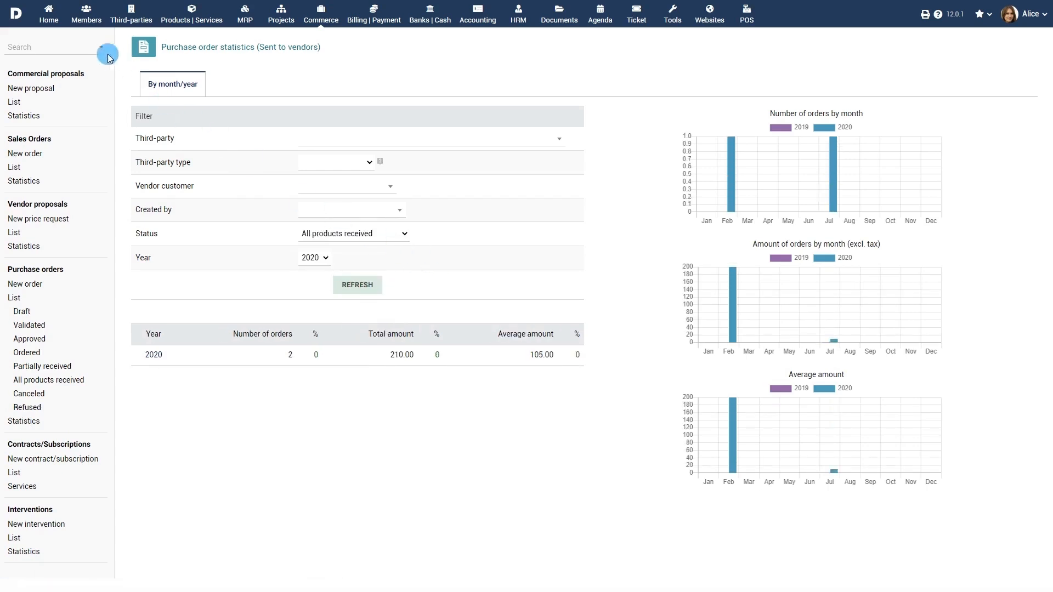
{"action": "left_click", "coordinate": [49, 18]}
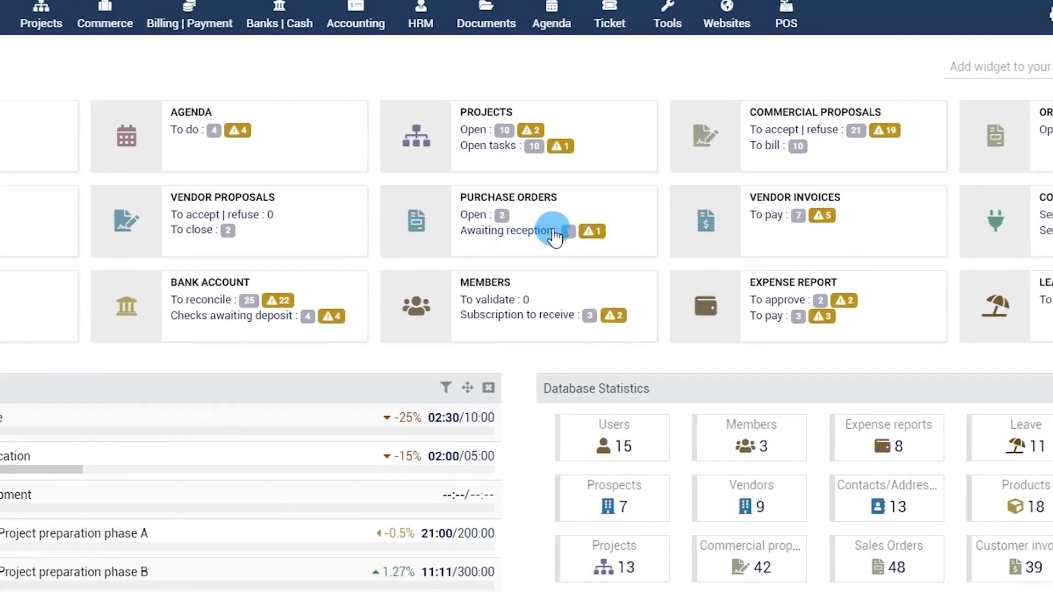
Step: Go to Setup and open the Modules/Applications page
{"action": "mouse_move", "coordinate": [620, 152]}
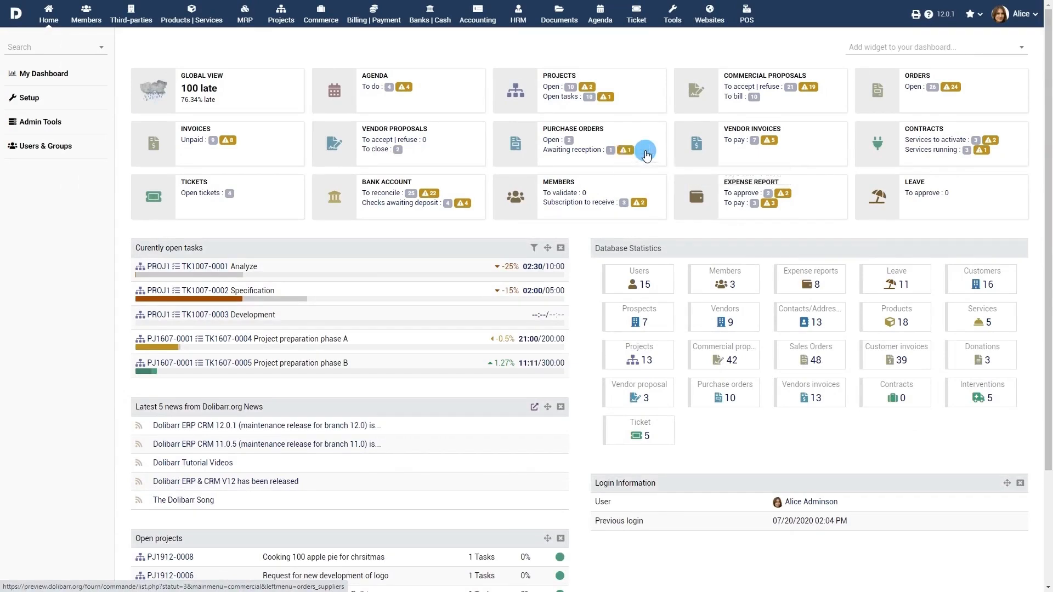
{"action": "left_click", "coordinate": [30, 99]}
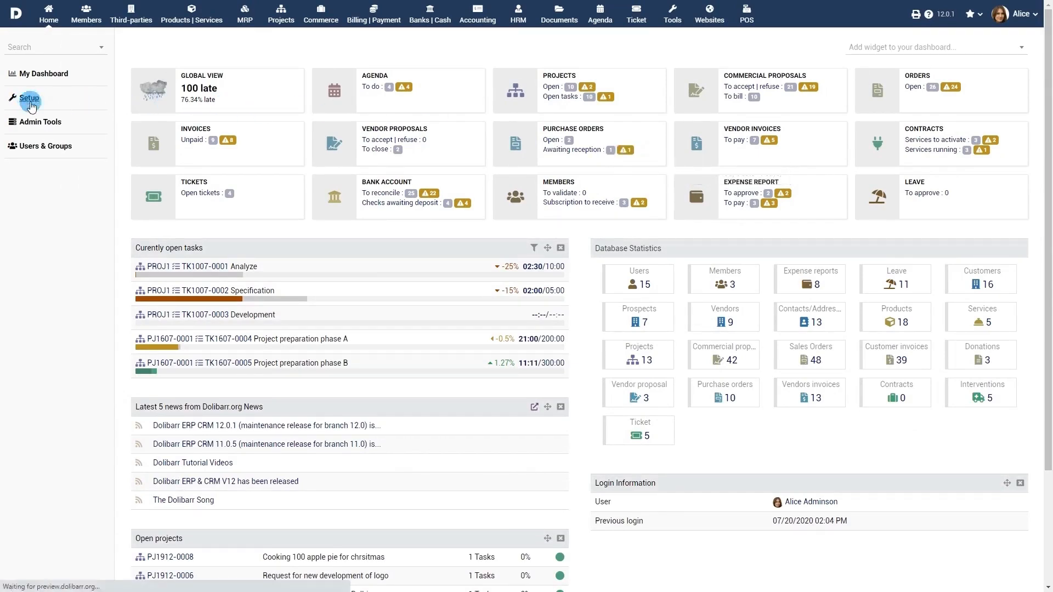
{"action": "left_click", "coordinate": [189, 151]}
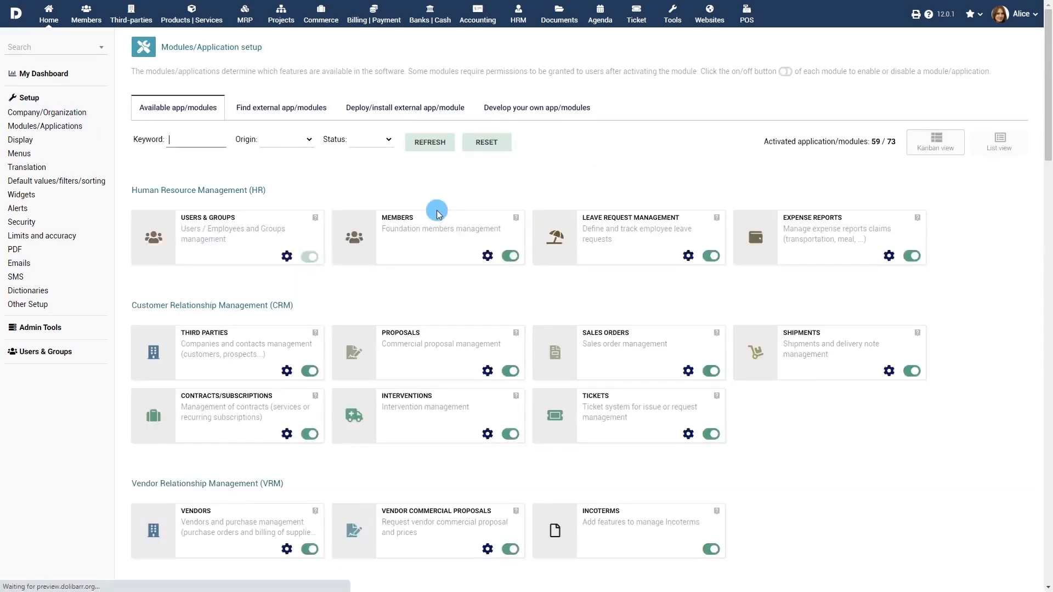
Step: Open the Vendors module settings and browse its Vendor invoice and Vendor payments tabs
{"action": "scroll", "coordinate": [436, 213], "scroll_direction": "down", "scroll_amount": 3}
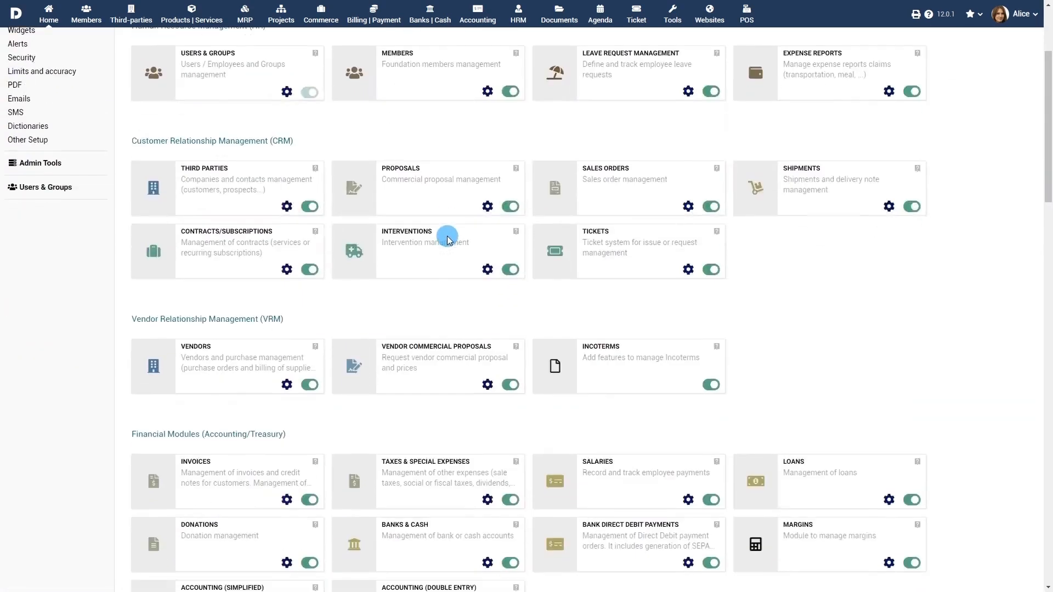
{"action": "left_click", "coordinate": [286, 384]}
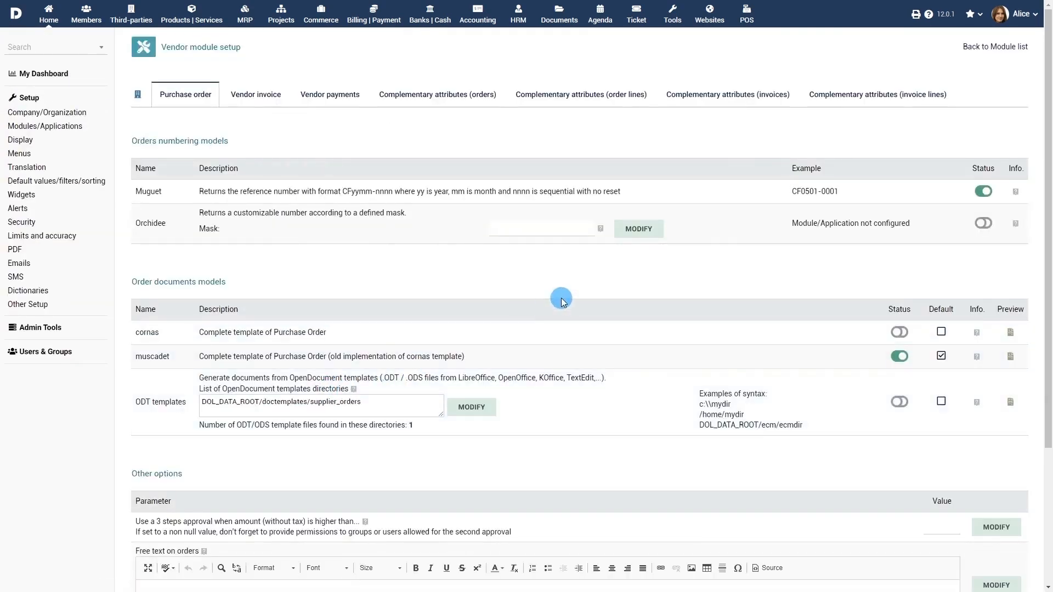
{"action": "left_click", "coordinate": [256, 98]}
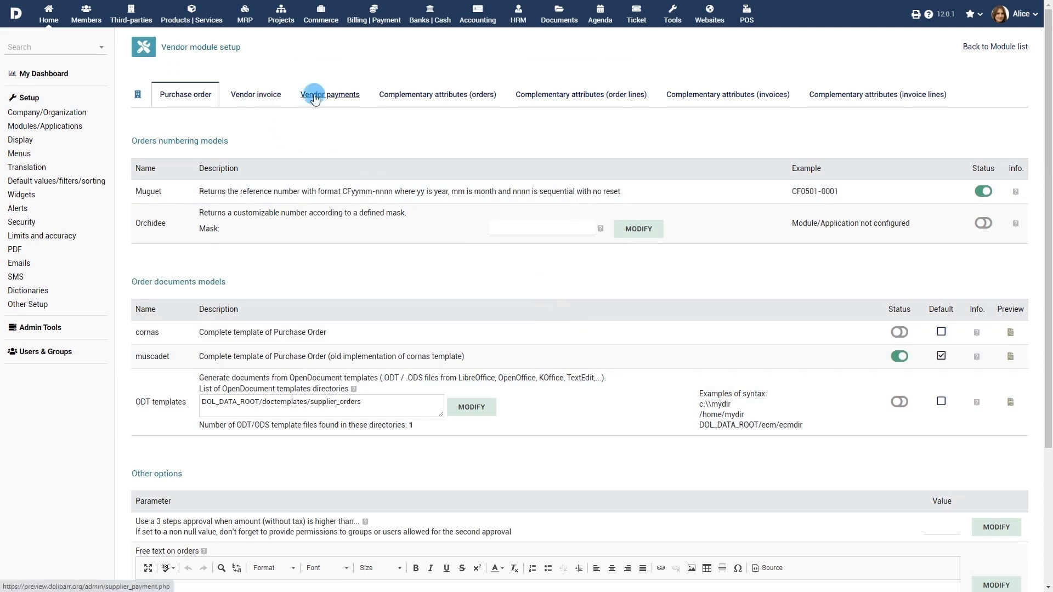
{"action": "left_click", "coordinate": [339, 99]}
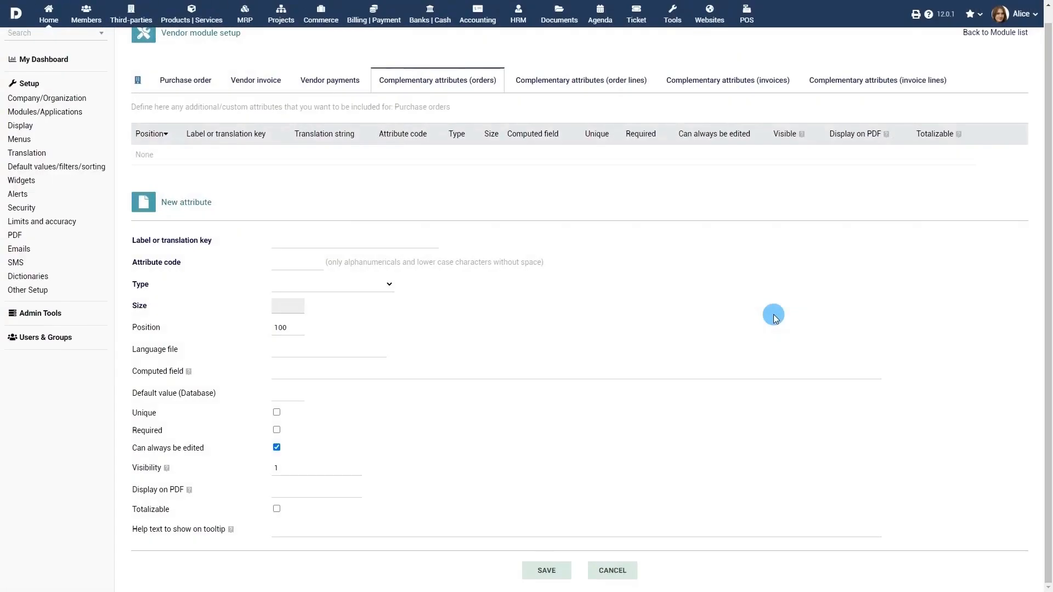
Step: Fill in the new attribute: label 'Agent Code', code 'agentcodeinternal', type String
{"action": "left_click", "coordinate": [371, 242]}
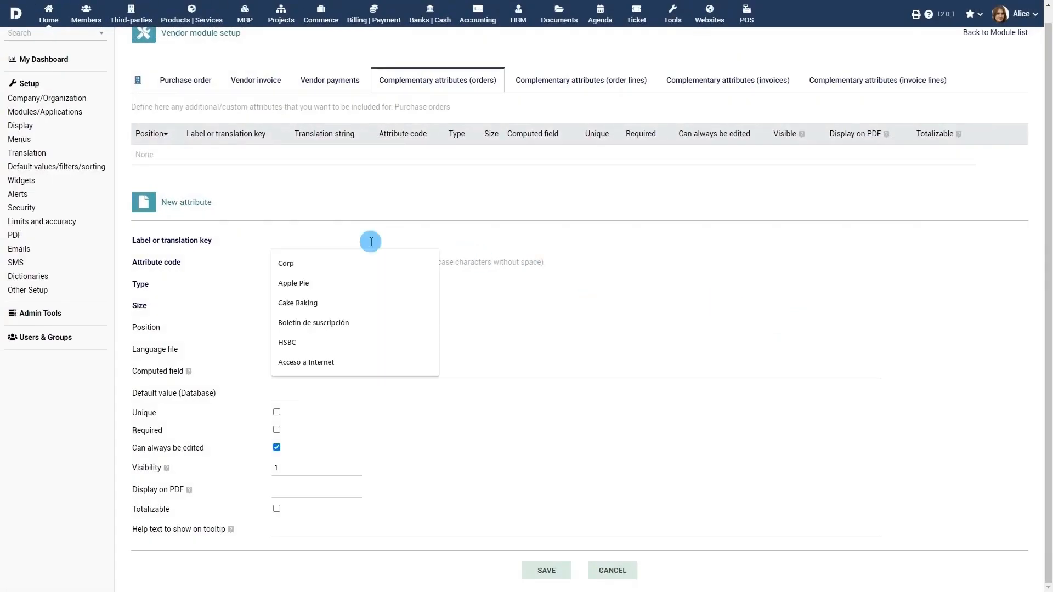
{"action": "type", "text": "Agent Code"}
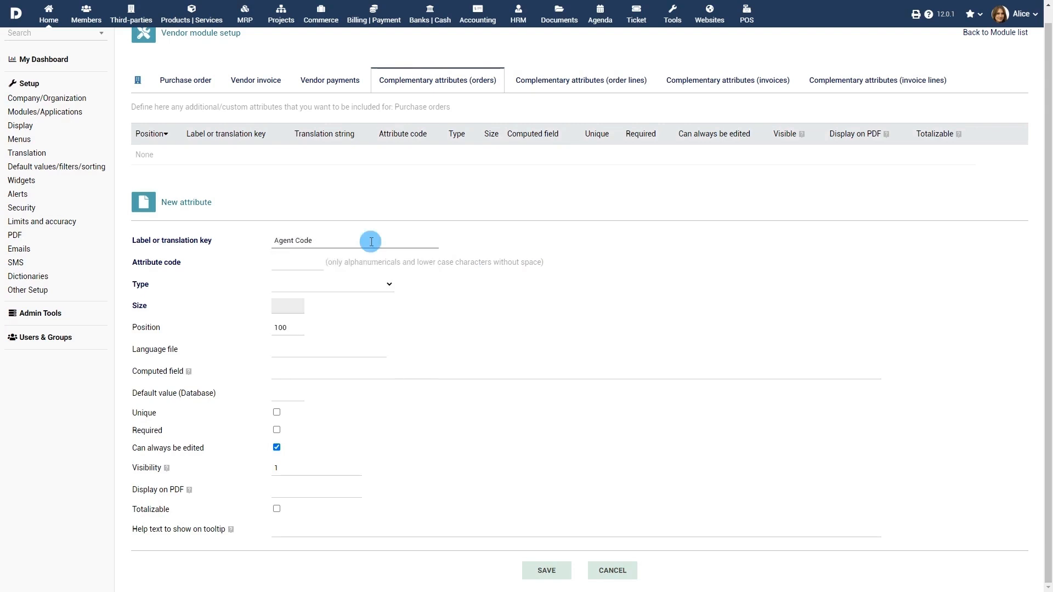
{"action": "left_click", "coordinate": [291, 263]}
{"action": "type", "text": "age"}
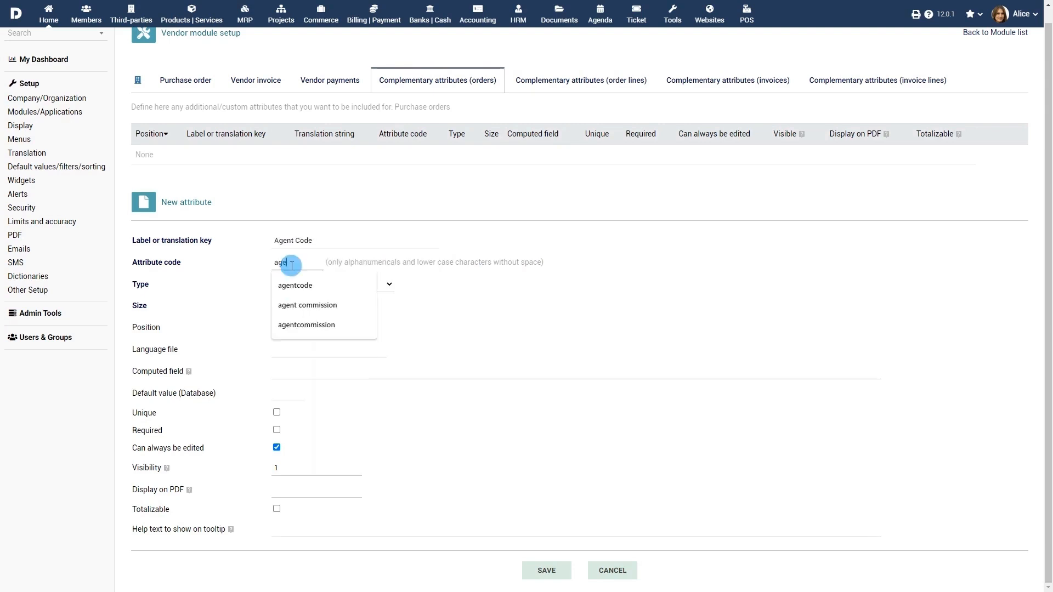
{"action": "type", "text": "ntcodeinternal"}
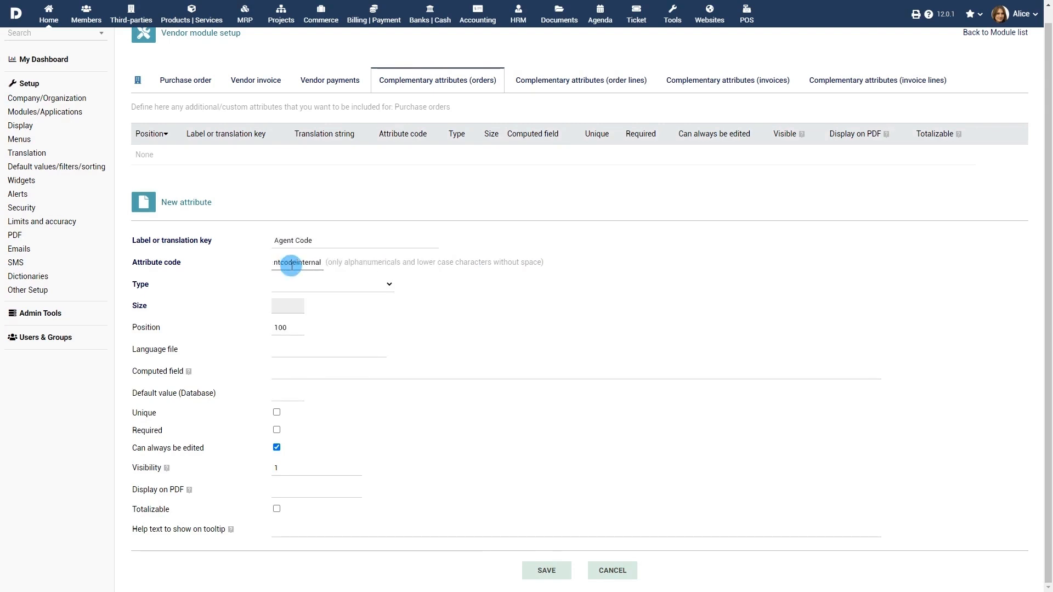
{"action": "left_click", "coordinate": [324, 285]}
{"action": "left_click", "coordinate": [322, 307]}
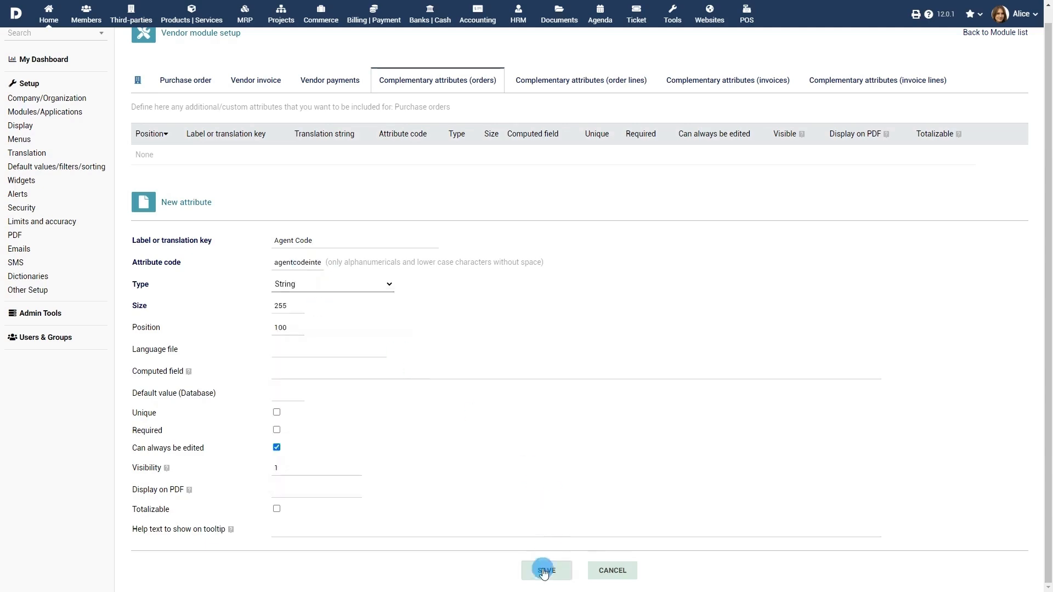